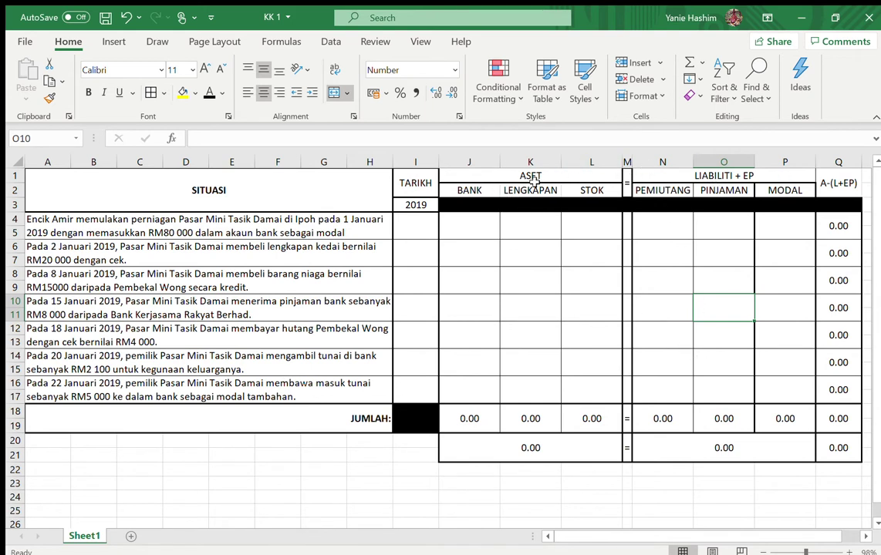
Change the "LIABILITI + EP" heading in N1 to "LIABILITI + EKUITI PEMILIK".
left_click(525, 175)
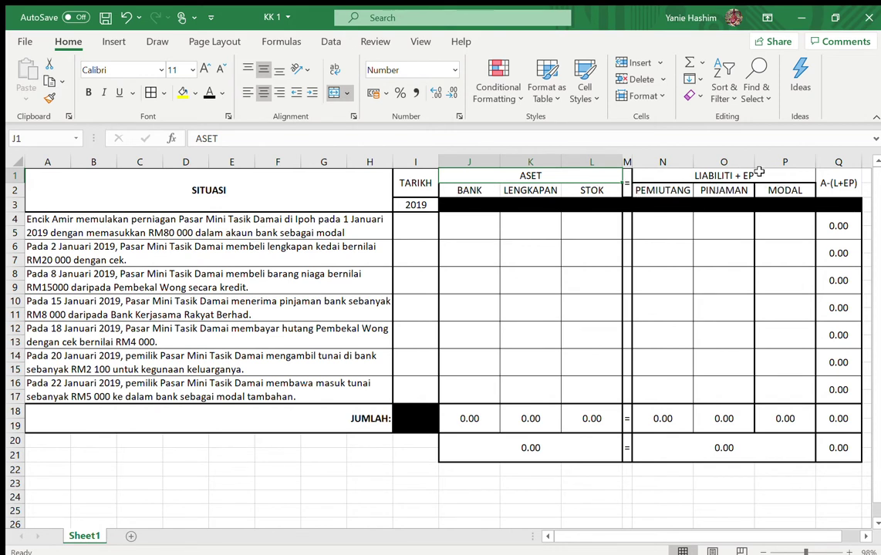
left_click(758, 173)
double_click(758, 175)
key("BackSpace")
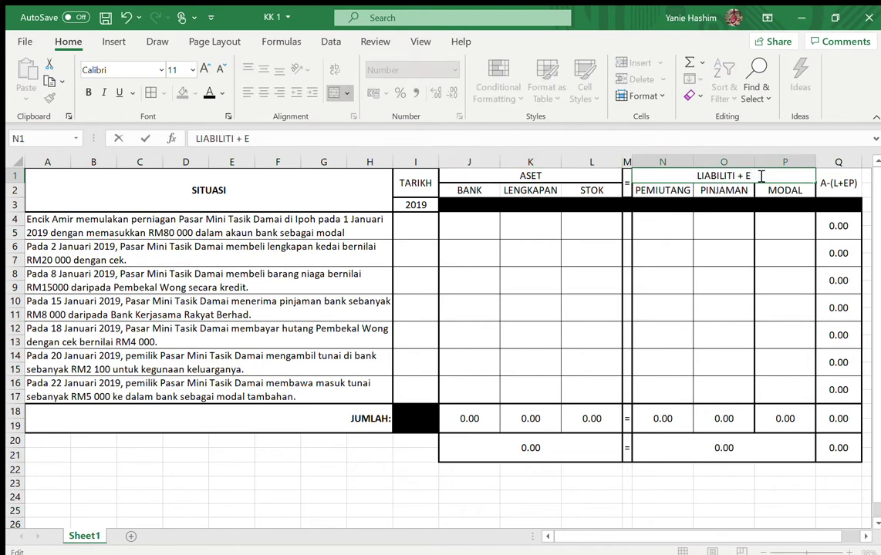
type("KUITI")
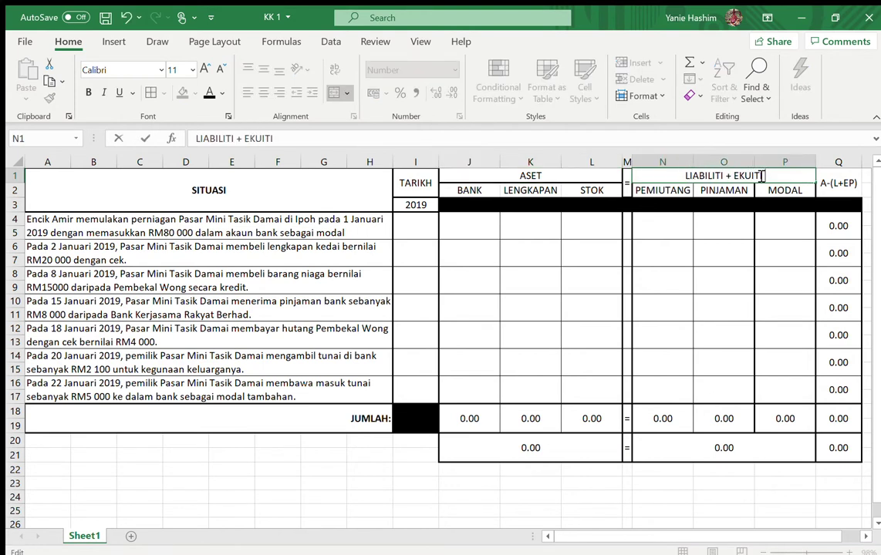
type(" PEMILIK")
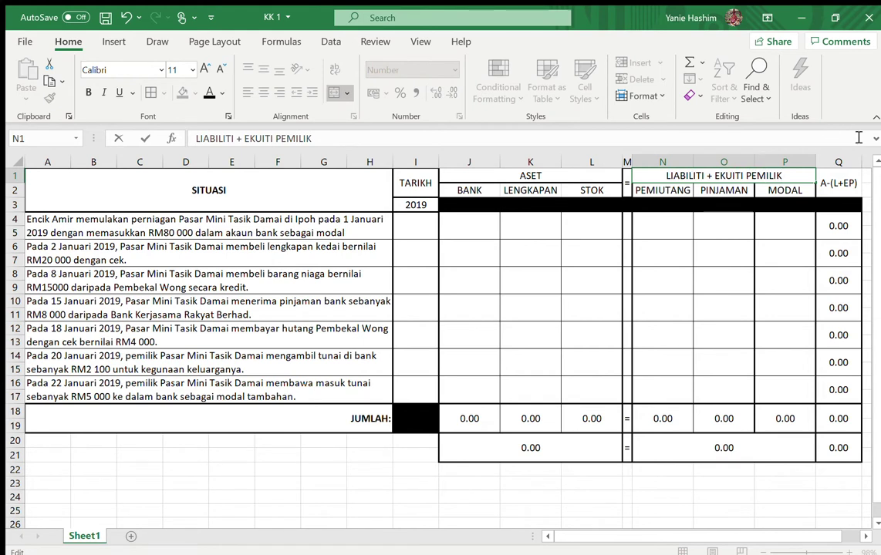
left_click(828, 185)
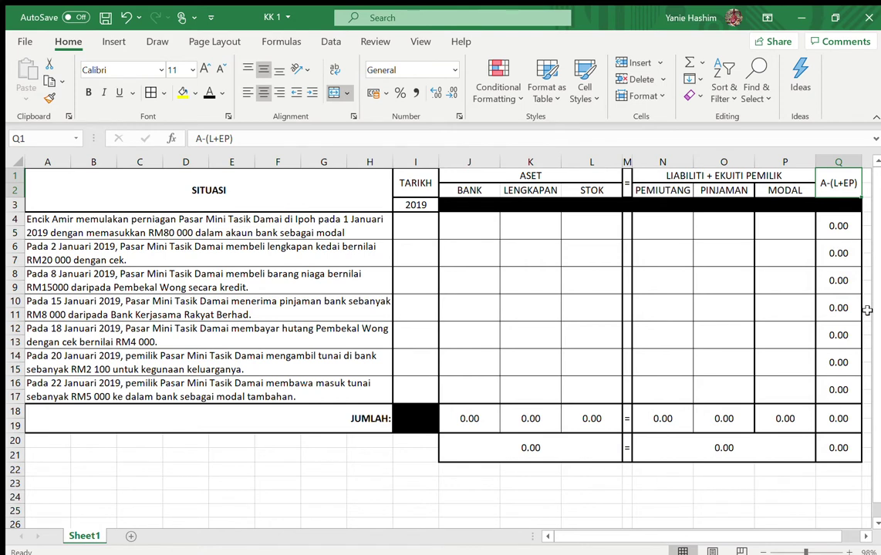
Enter the date 1/1 in the TARIKH column for the first transaction (I4).
left_click(839, 226)
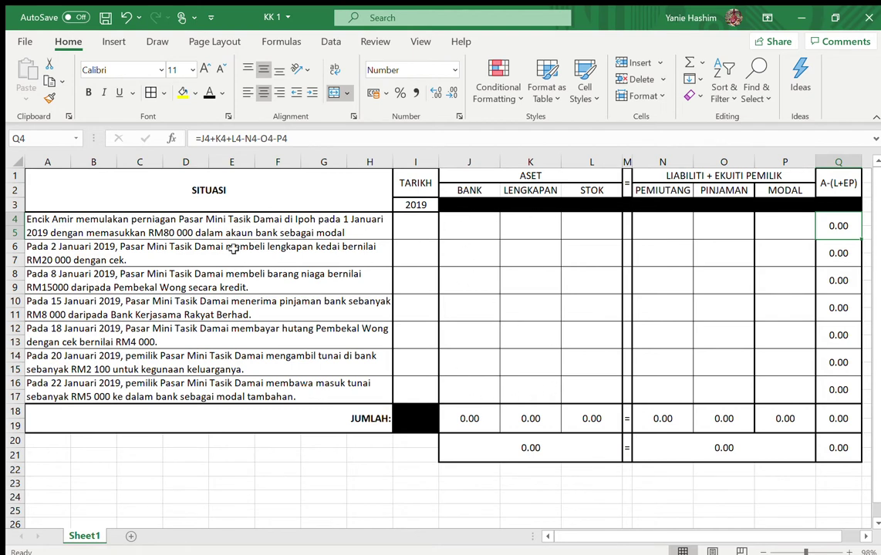
left_click(105, 222)
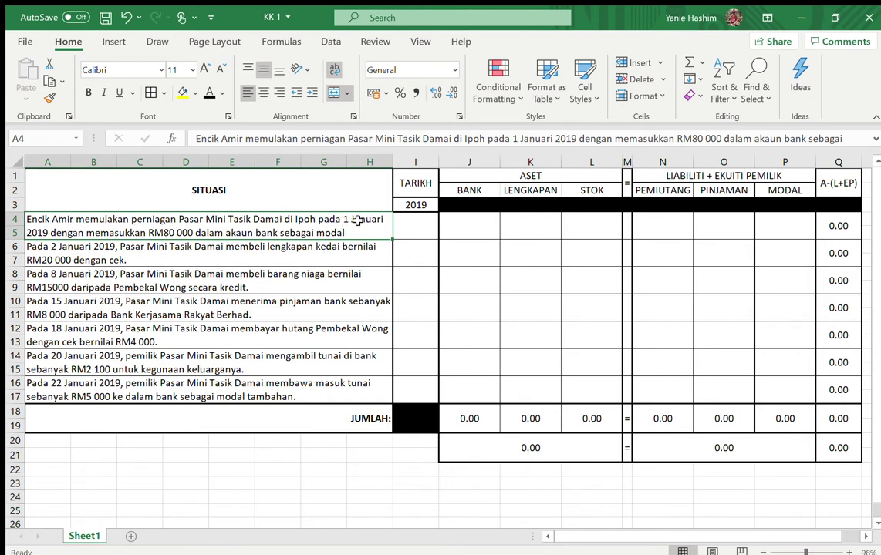
left_click(412, 226)
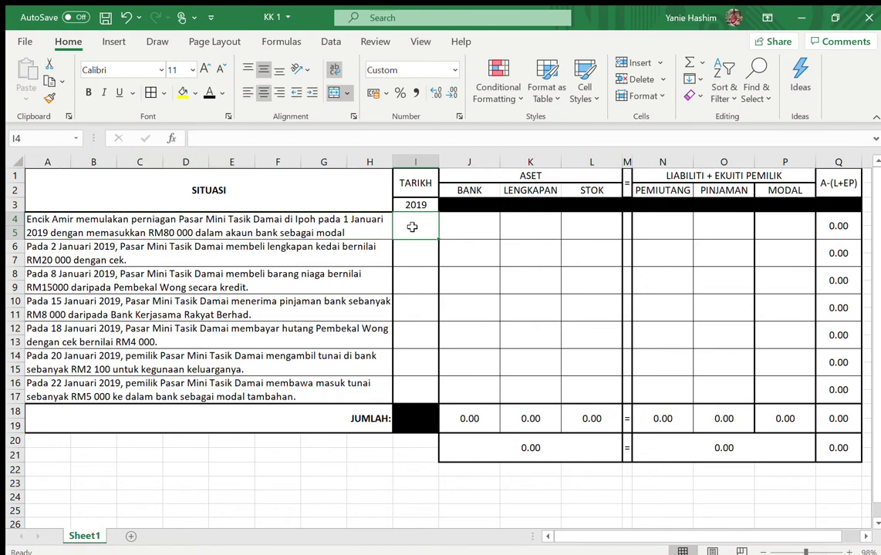
type("1/1")
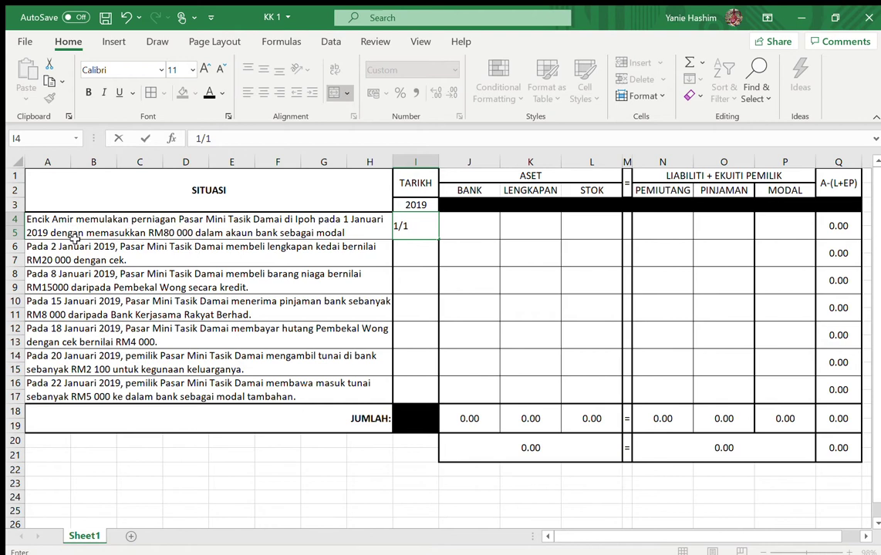
Enter 80000 under MODAL for the first transaction (P4) and auto-fit the width of column Q.
left_click(794, 226)
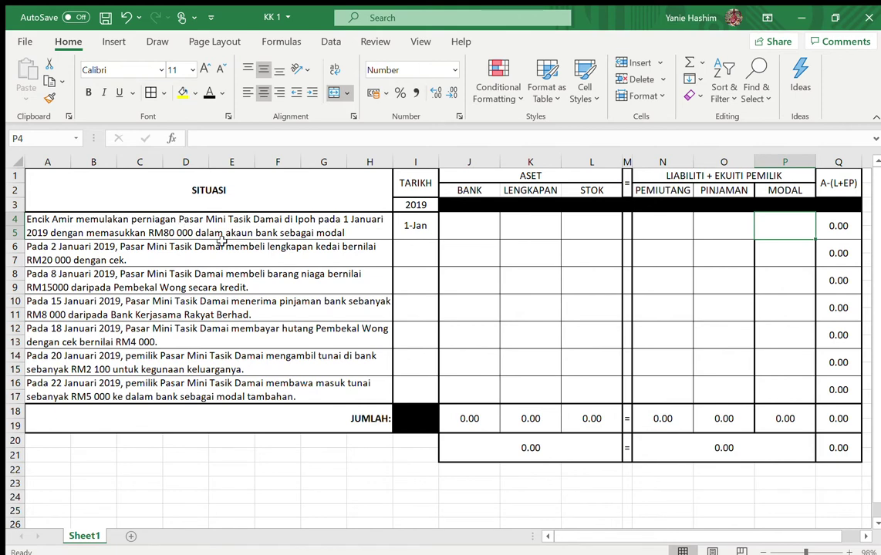
type("80000")
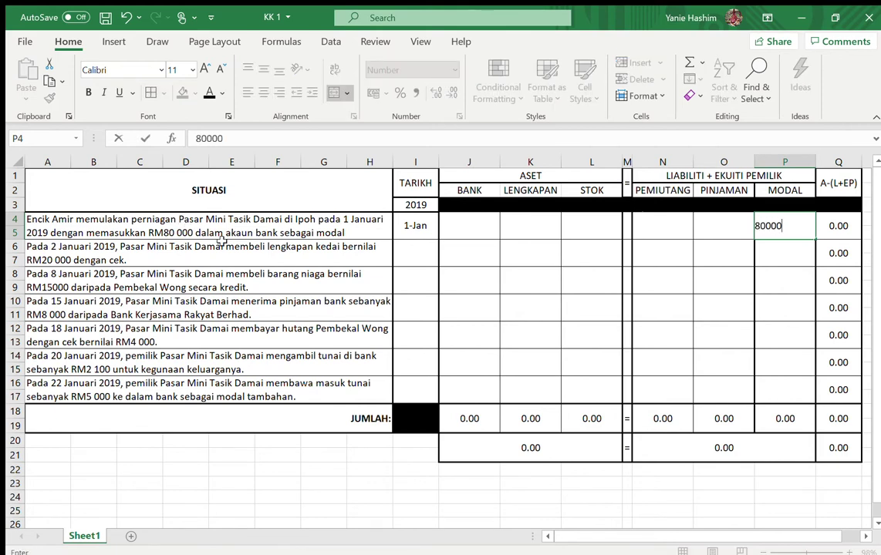
key("Return")
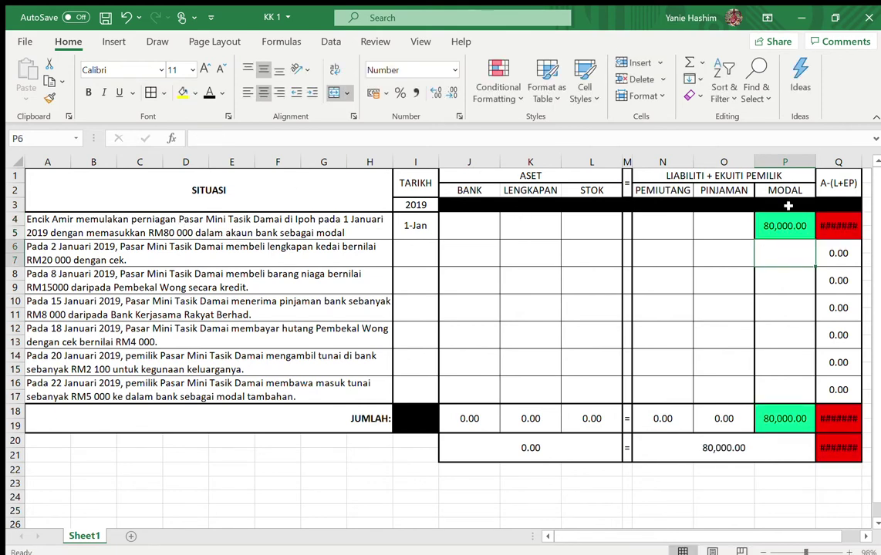
double_click(861, 162)
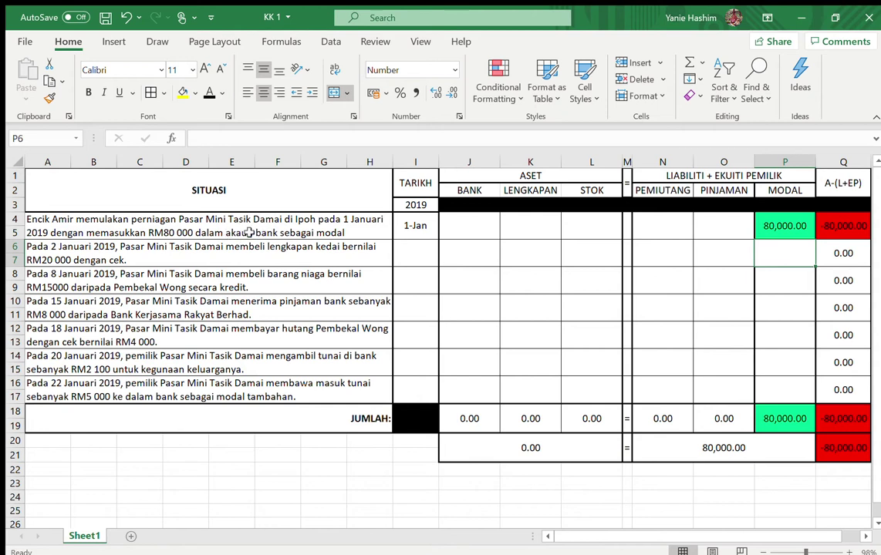
Enter 80000 under LENGKAPAN for the first transaction (K4).
left_click(523, 229)
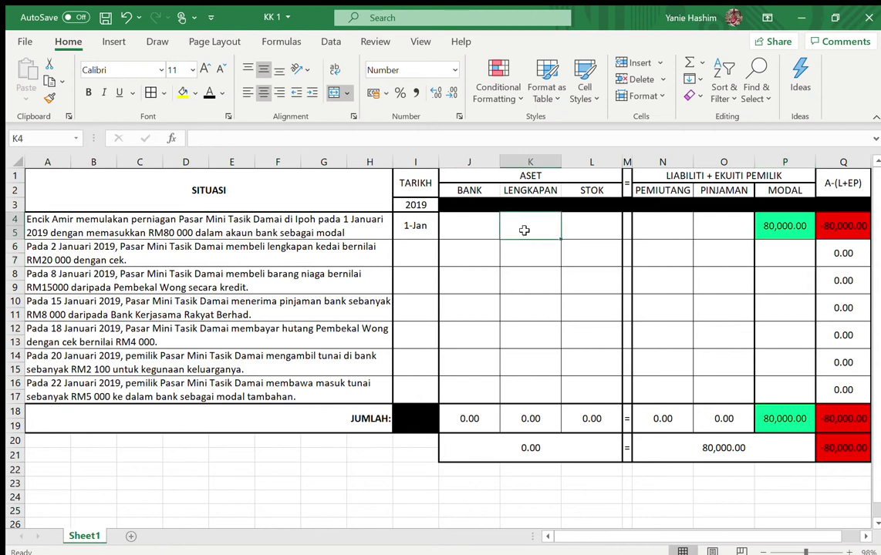
type("80000")
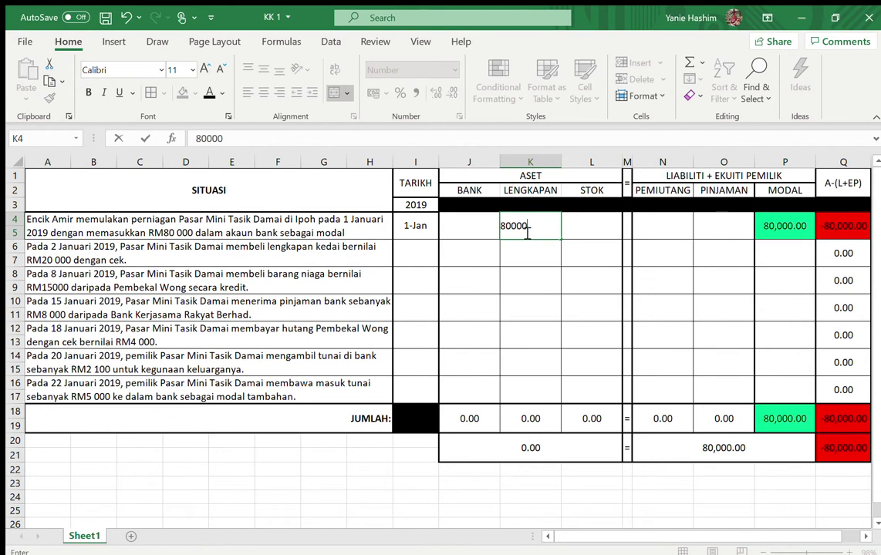
key("Return")
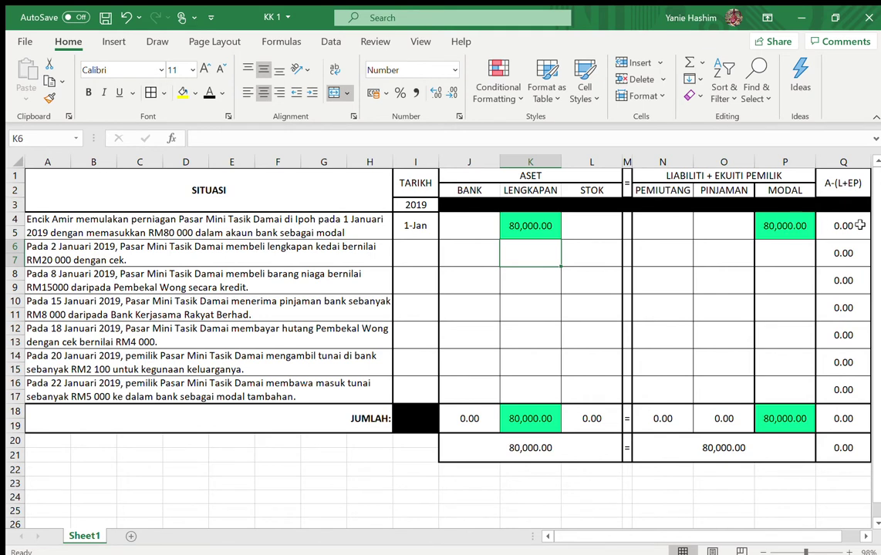
Fill the A-(L+EP) check cells from Q4 down to the final row of the table with light blue.
left_click_drag(859, 225, 850, 413)
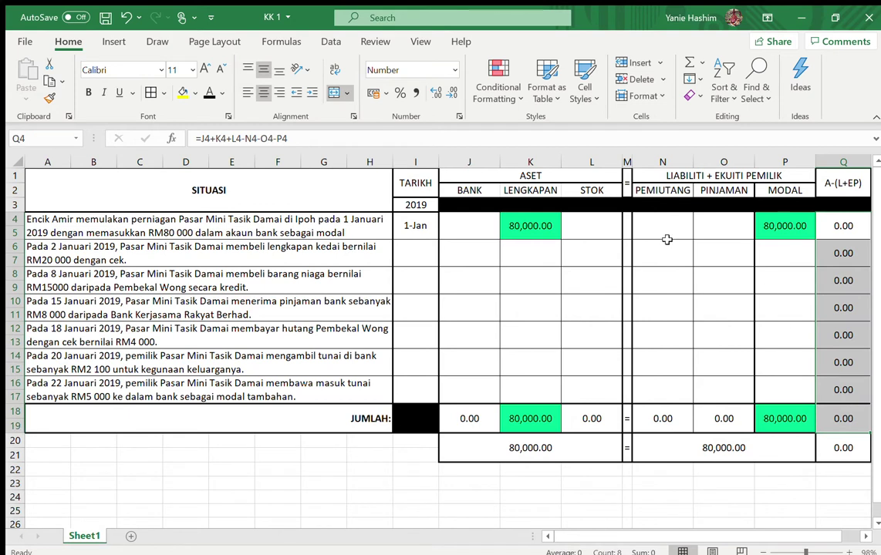
left_click(667, 247)
left_click_drag(842, 220, 844, 447)
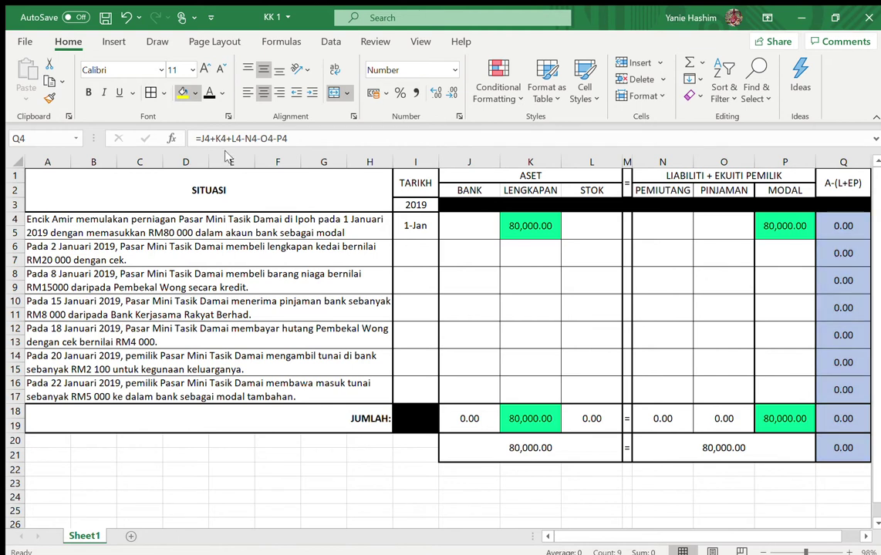
left_click(684, 262)
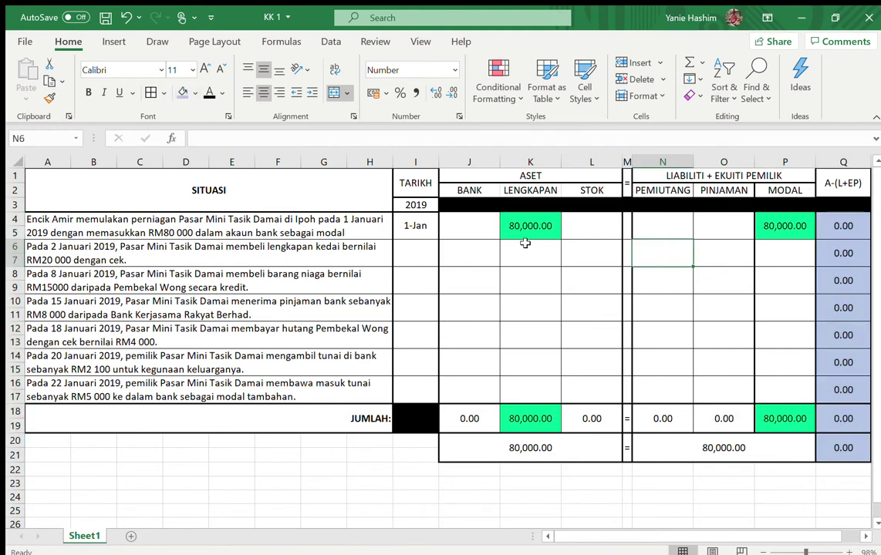
Try an entry of 100 under PINJAMAN for the first transaction (O4), and undo it.
left_click(705, 224)
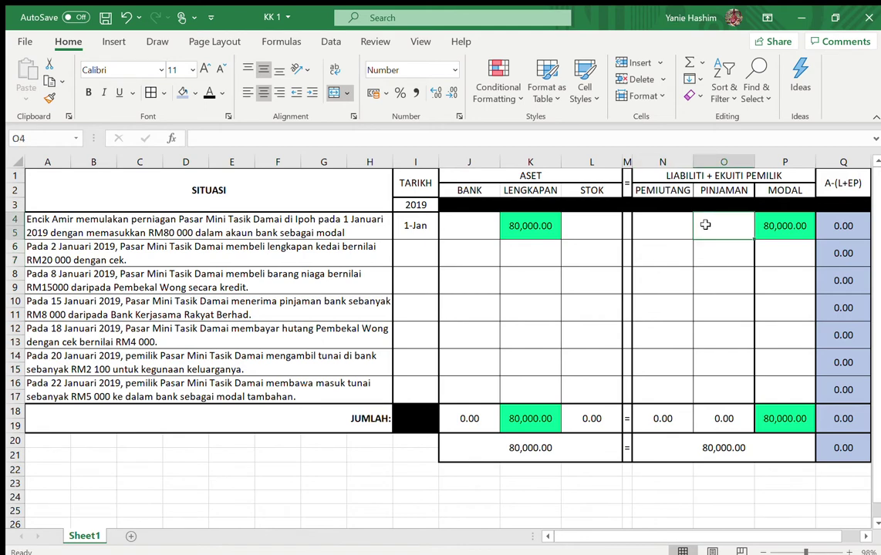
type("100")
key("Return")
key("ctrl+z")
Color the words "memasukkan RM80 000" red in the first transaction's description (A4).
double_click(296, 231)
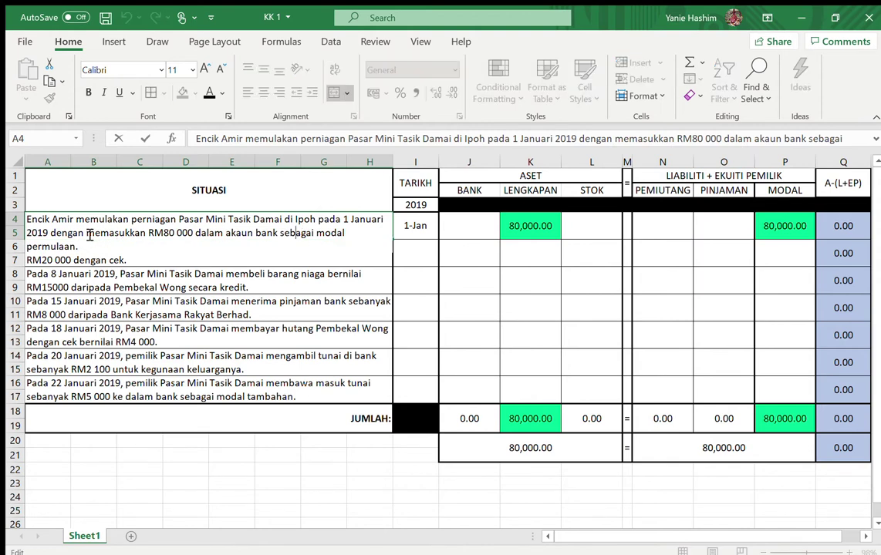
left_click_drag(89, 234, 183, 231)
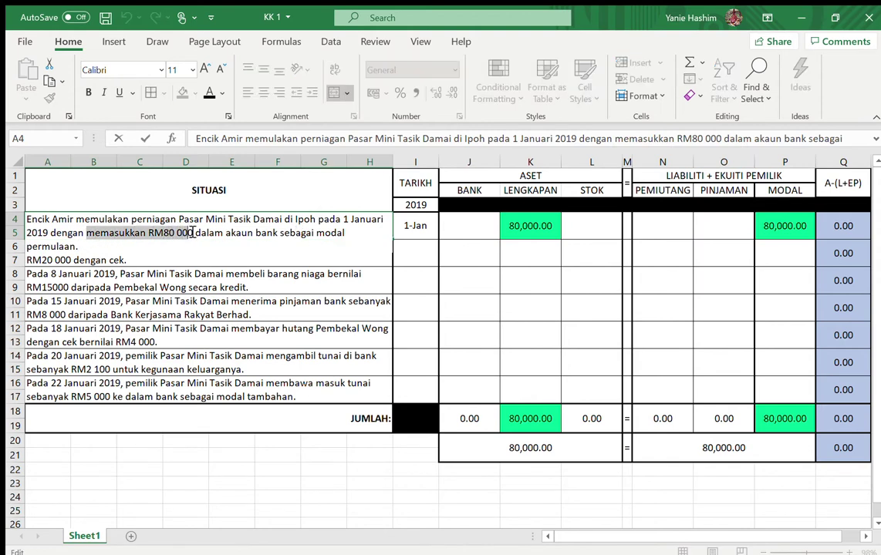
left_click(209, 92)
left_click(218, 248)
key("Return")
key("Return")
key("Return")
Delete the word "permulaan" from the end of the first transaction's description so it ends with "modal.".
double_click(235, 229)
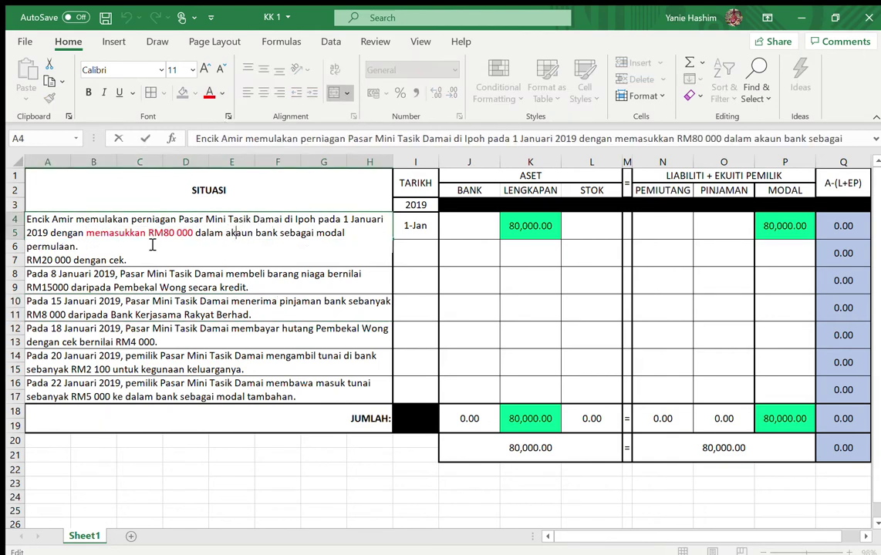
double_click(77, 248)
key("BackSpace")
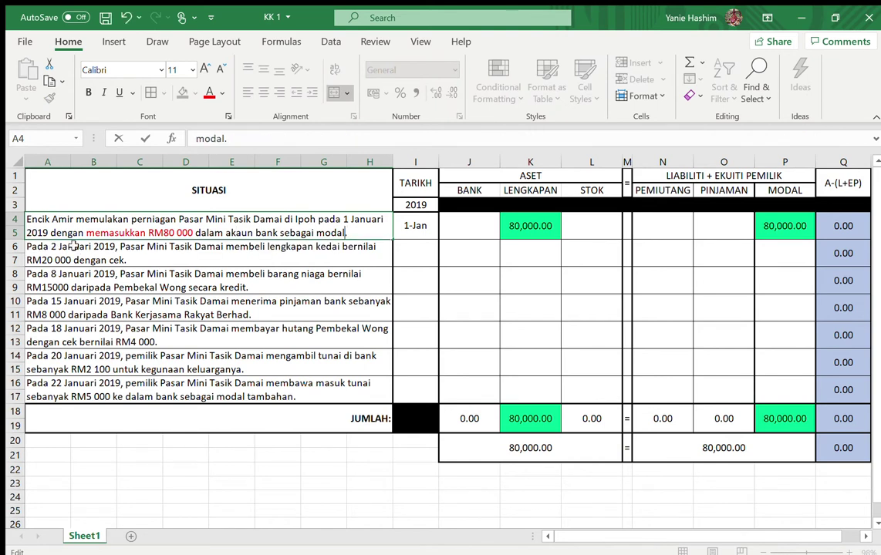
Color the words "akaun bank" red in the first transaction's description (A4).
double_click(290, 235)
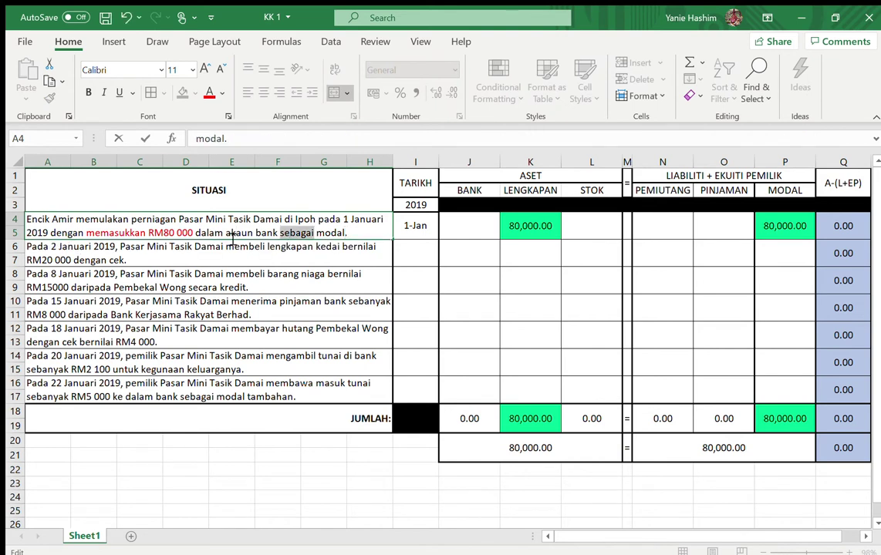
left_click_drag(227, 235, 283, 239)
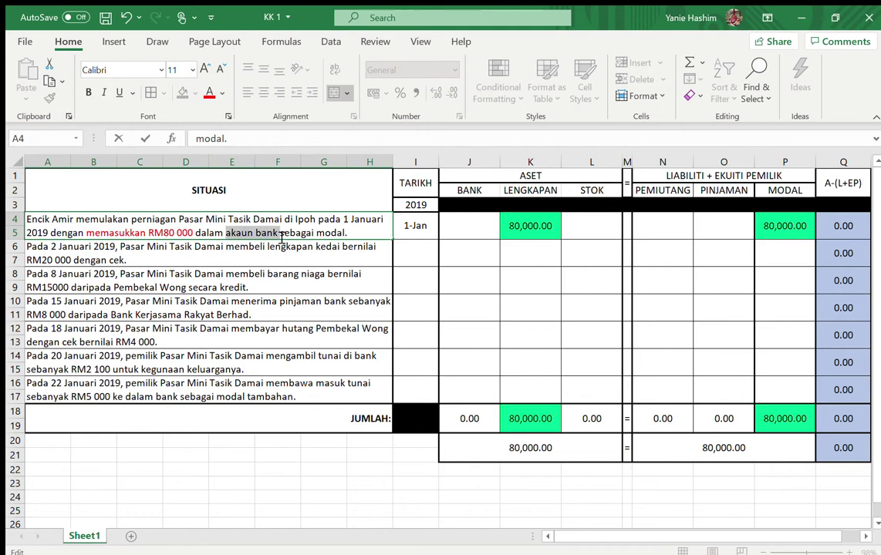
left_click(217, 91)
left_click(403, 325)
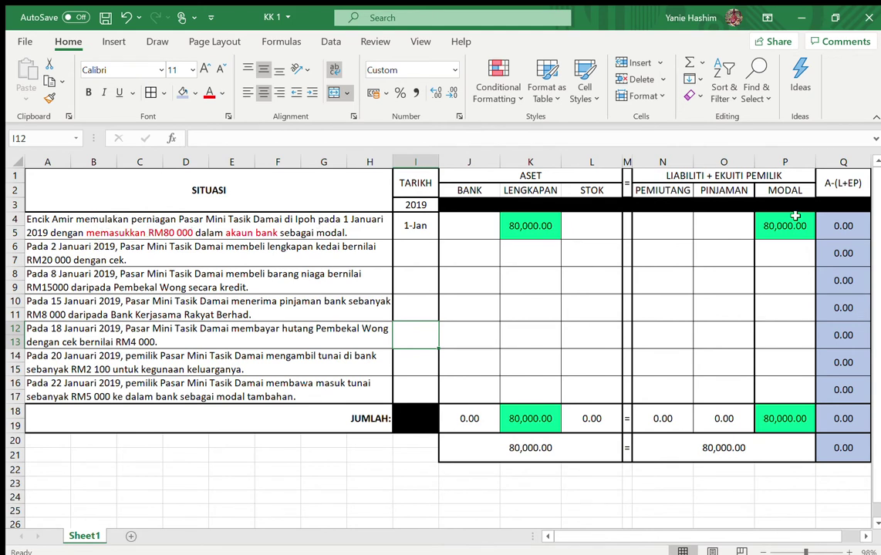
Enter the date 2/1/2019 in the TARIKH column for the second transaction (I6).
left_click(781, 229)
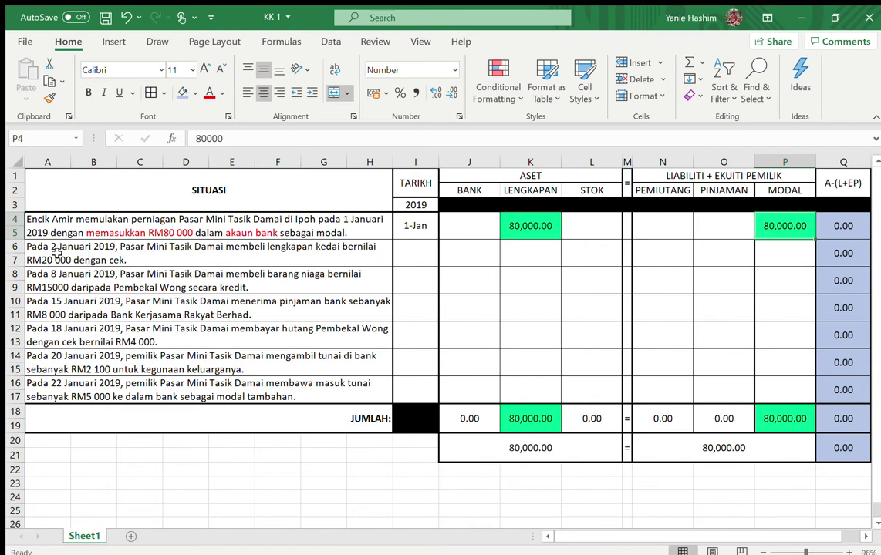
left_click(414, 254)
type("2/1/2019")
key("Return")
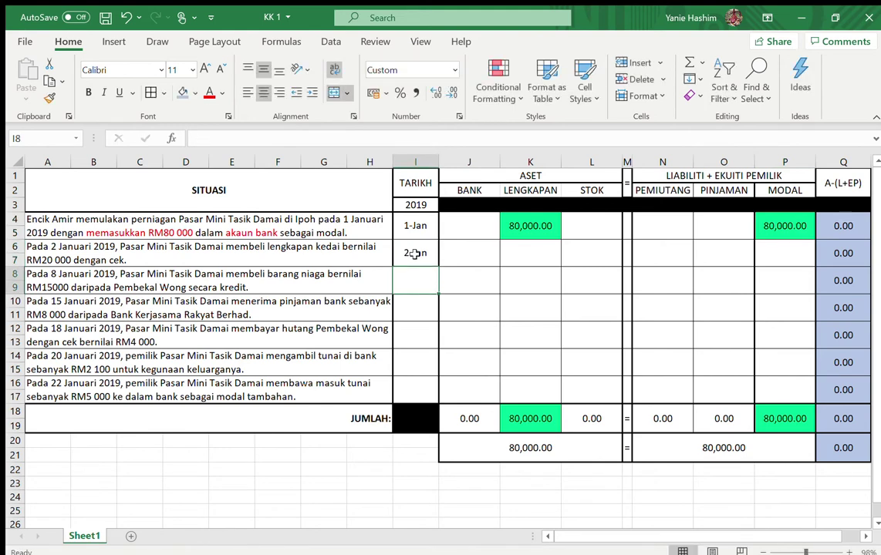
Color the words "membeli lengkapan" red in the second transaction's description (A6).
double_click(233, 249)
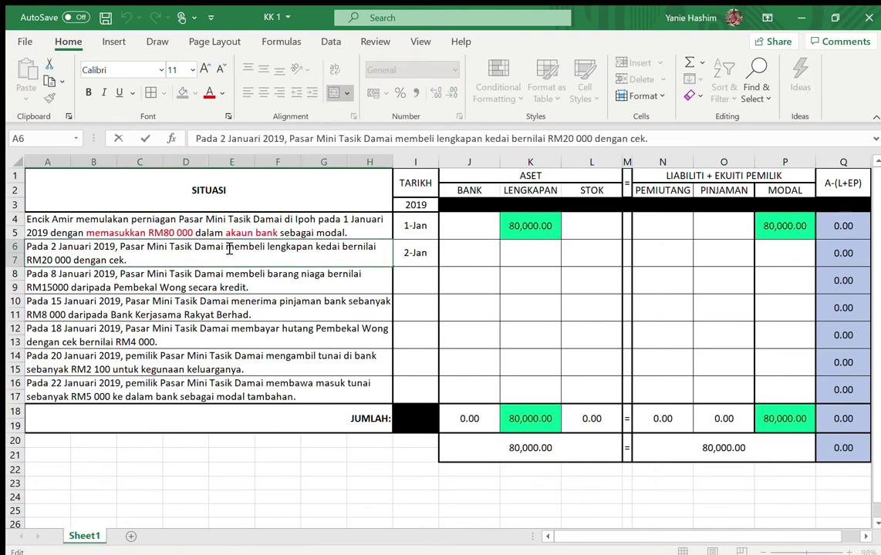
left_click_drag(229, 249, 316, 251)
left_click(209, 92)
Enter 20000 under LENGKAPAN for the second transaction (K6).
left_click(548, 253)
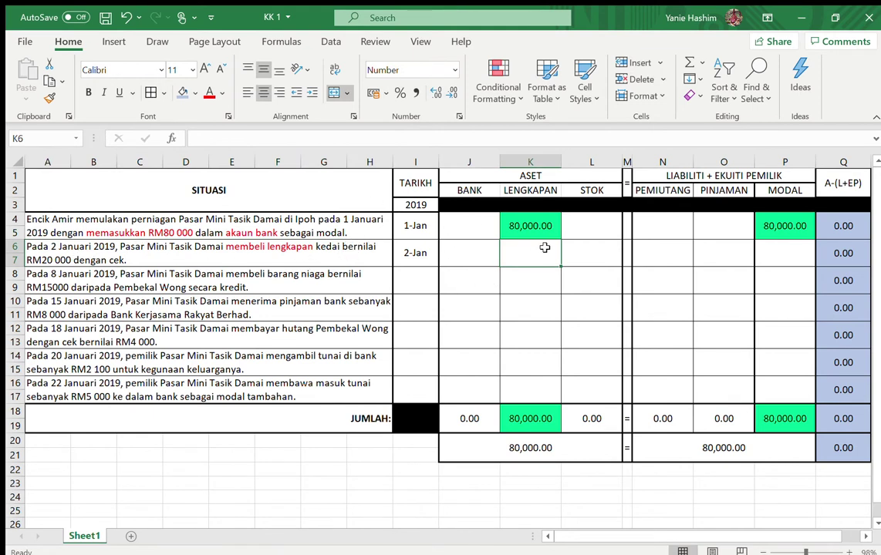
type("20,000")
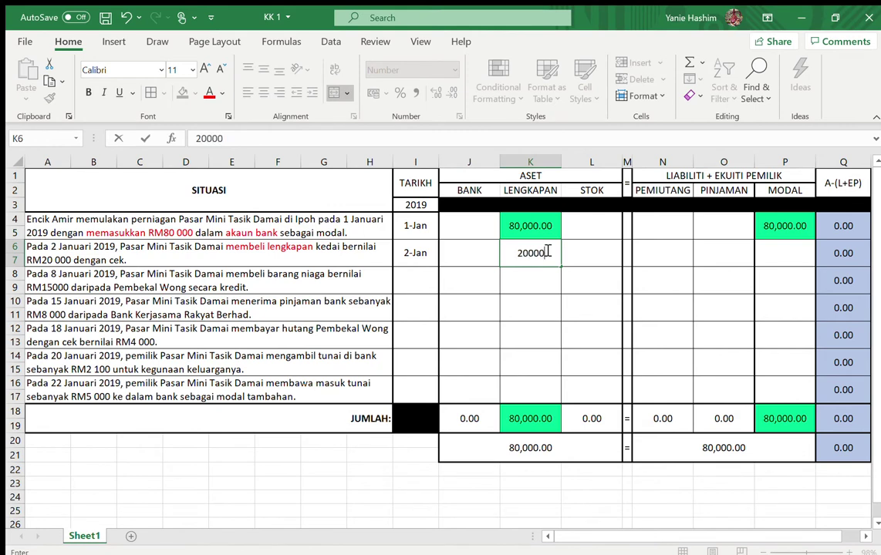
key("Return")
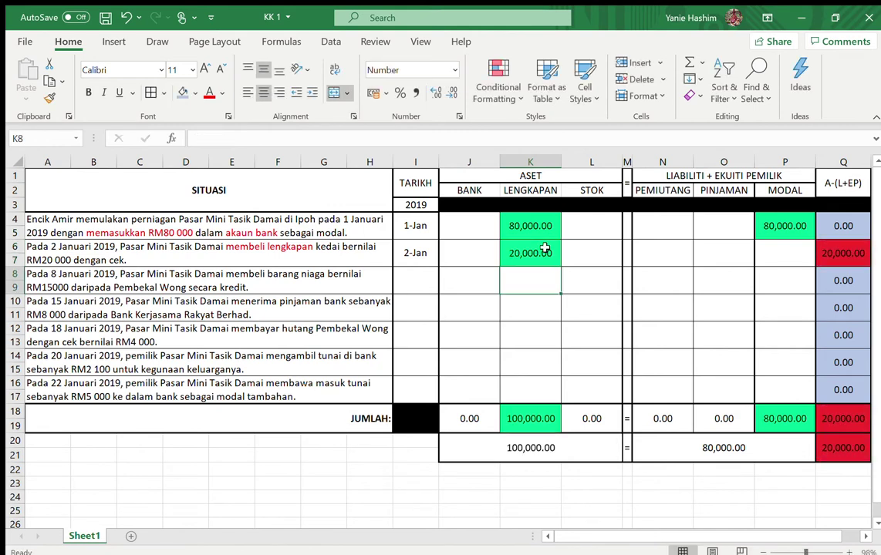
Color the word "cek" red in the second transaction's description (A6).
left_click(77, 263)
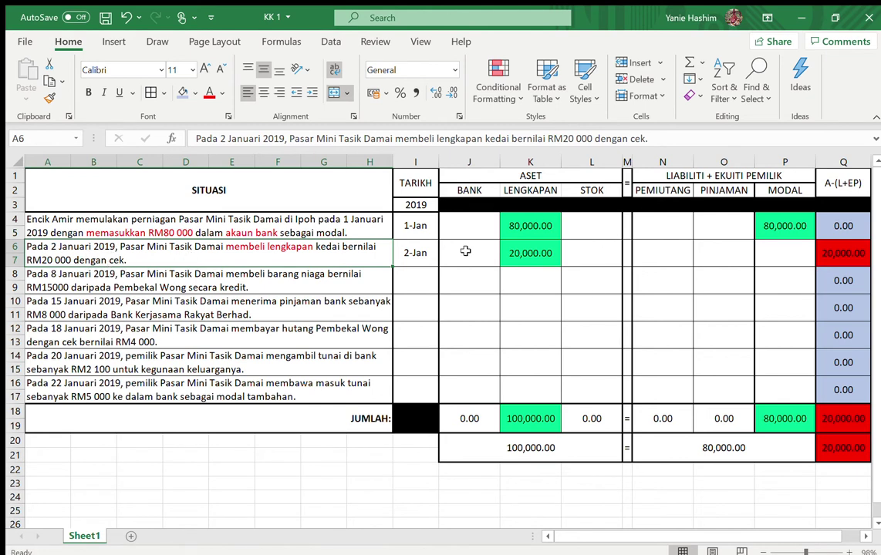
double_click(111, 260)
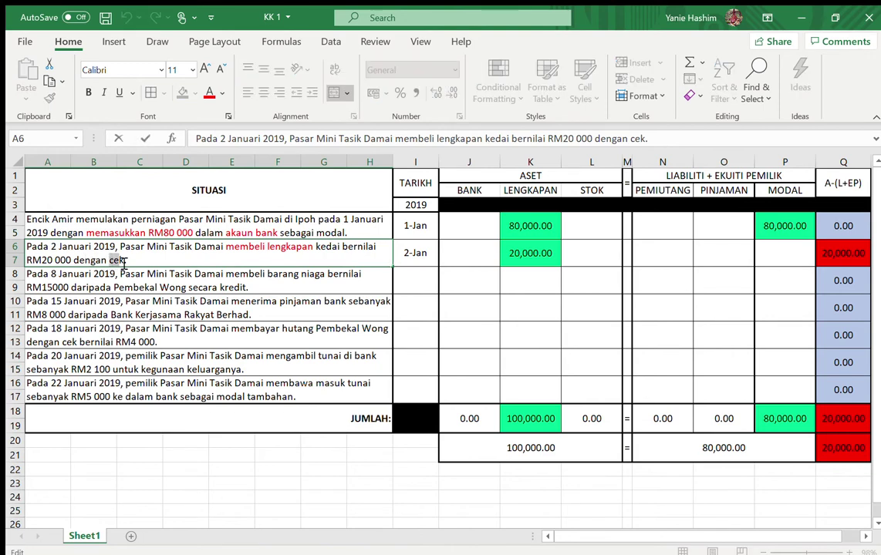
left_click(209, 92)
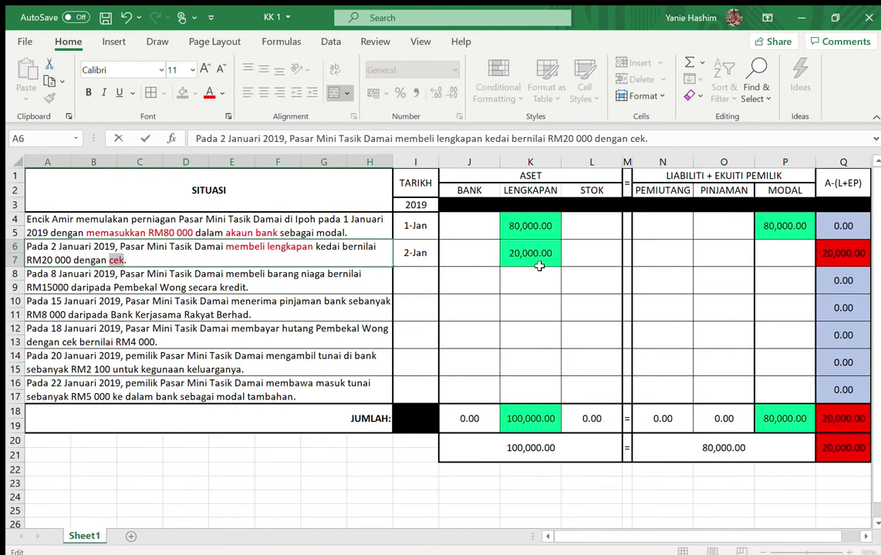
Enter -20000 under BANK for the second transaction (J6).
left_click(468, 252)
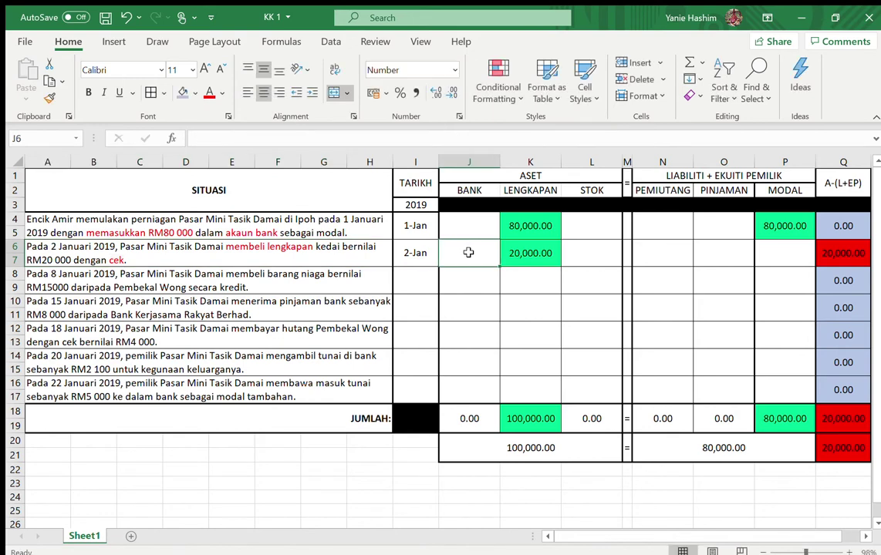
type("-")
type("800")
key("BackSpace")
key("BackSpace")
key("BackSpace")
type("29")
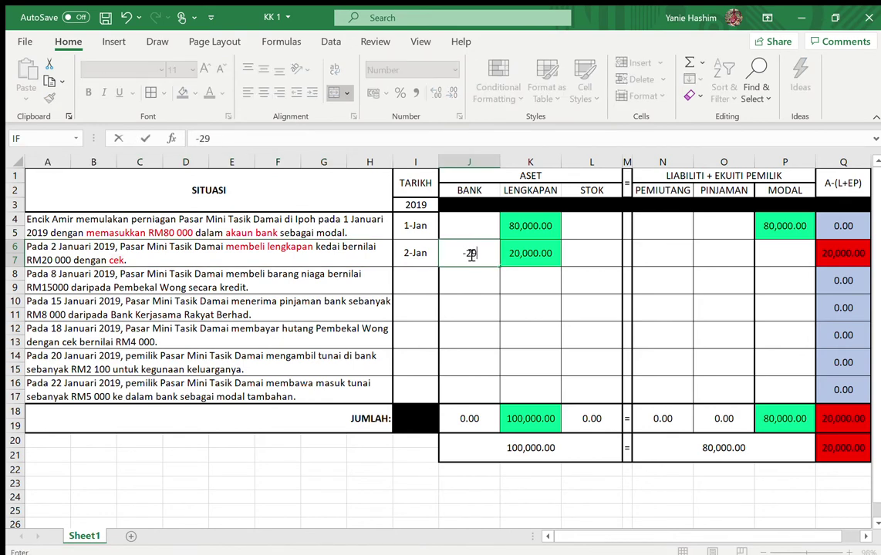
type("000")
key("Return")
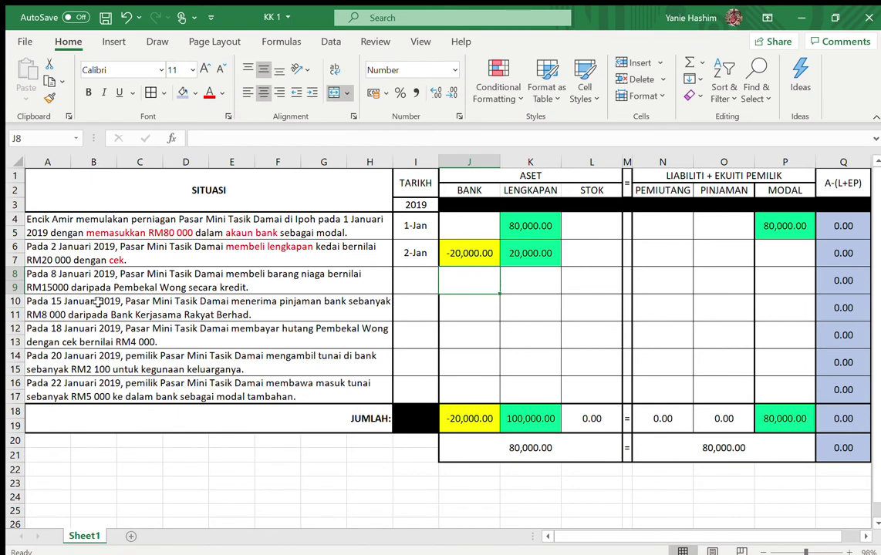
Correct the first transaction by entering 80000 under BANK (J4) and clearing the amount under LENGKAPAN (K4).
left_click(529, 229)
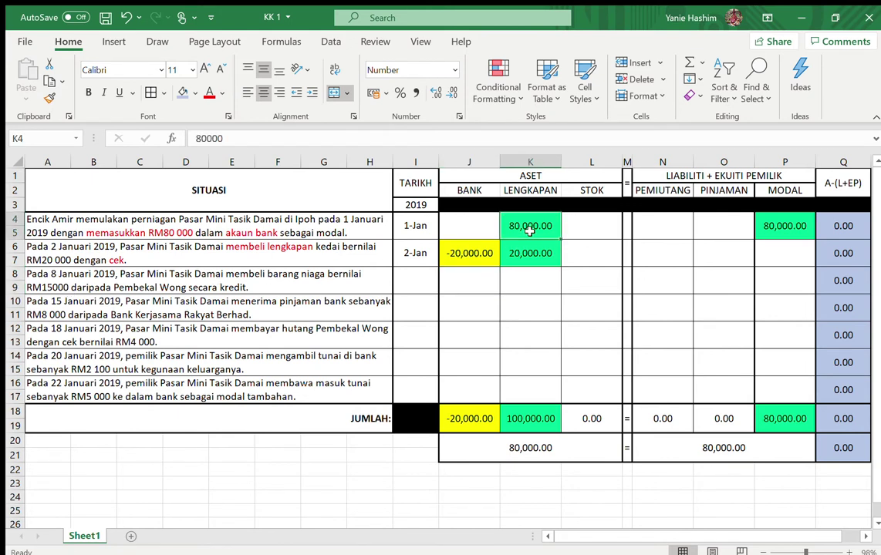
left_click(469, 229)
type("80000")
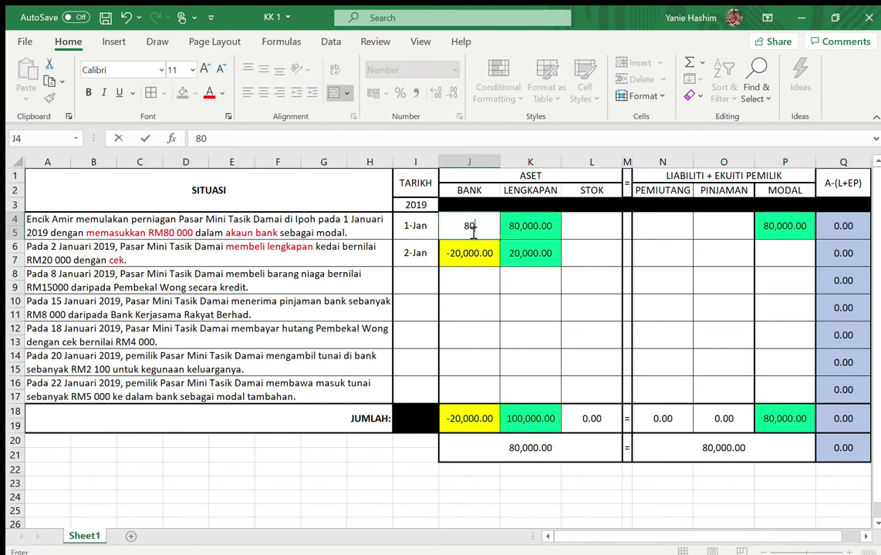
left_click(529, 222)
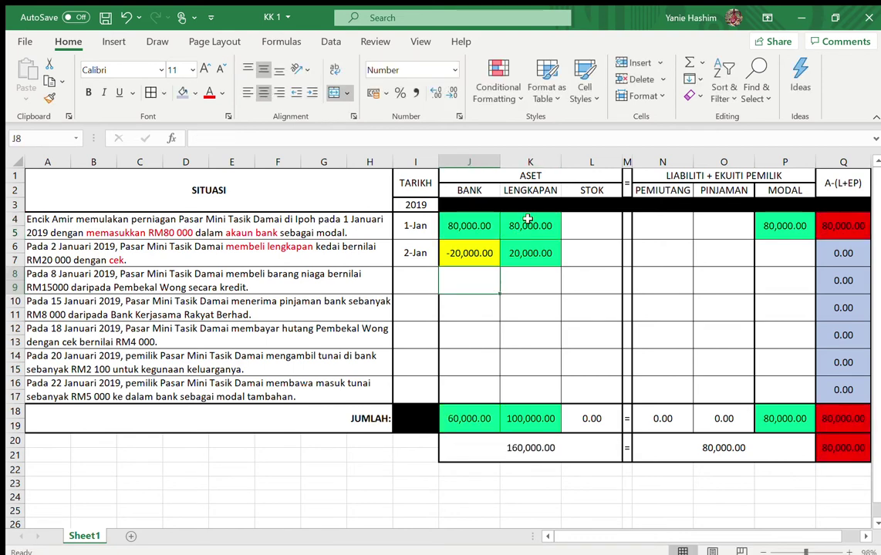
key("Delete")
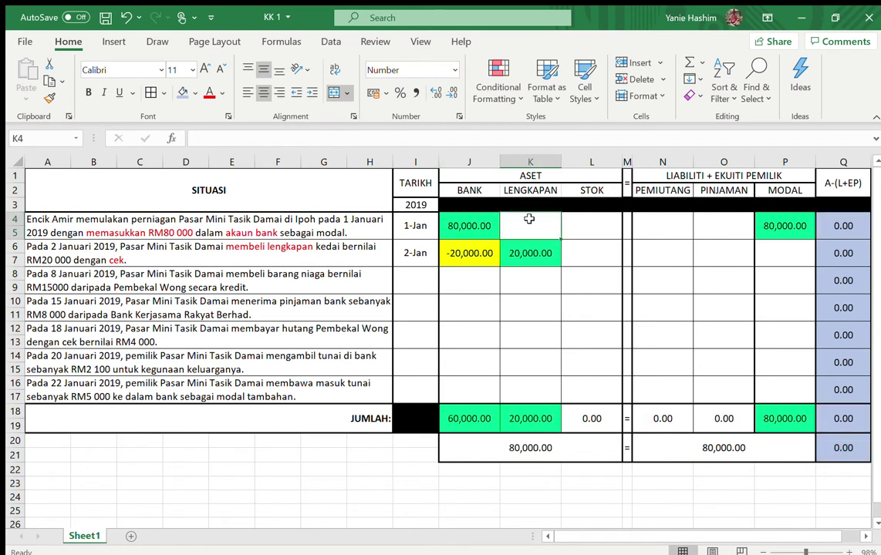
Enter the date 8/1 in the TARIKH column for the third transaction (I8).
left_click(457, 282)
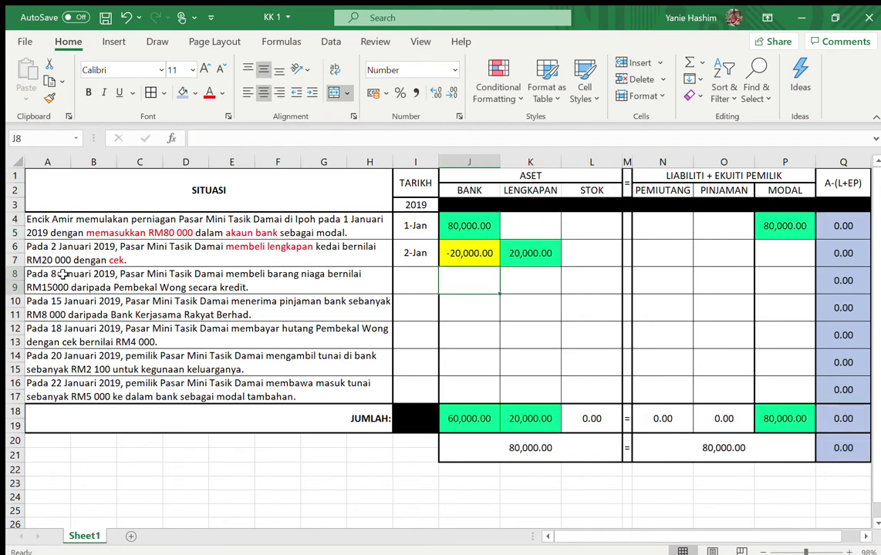
left_click(414, 280)
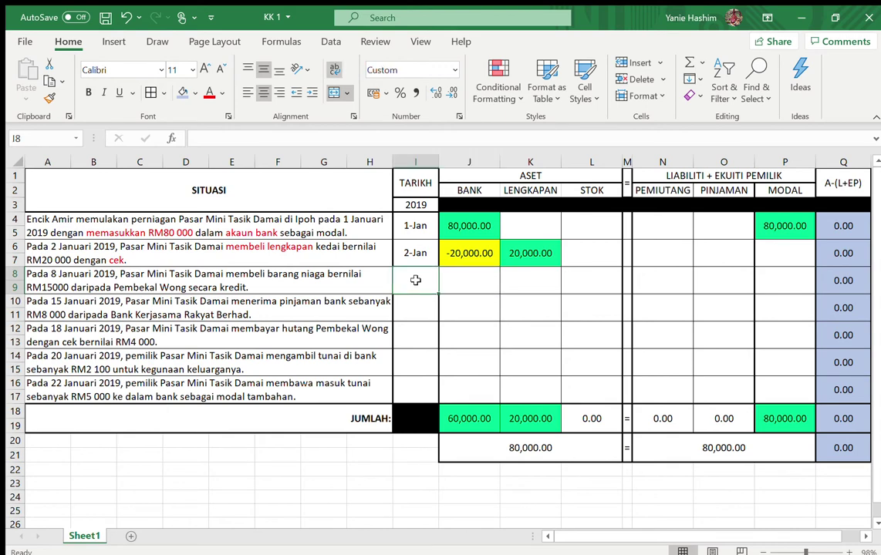
type("8/1")
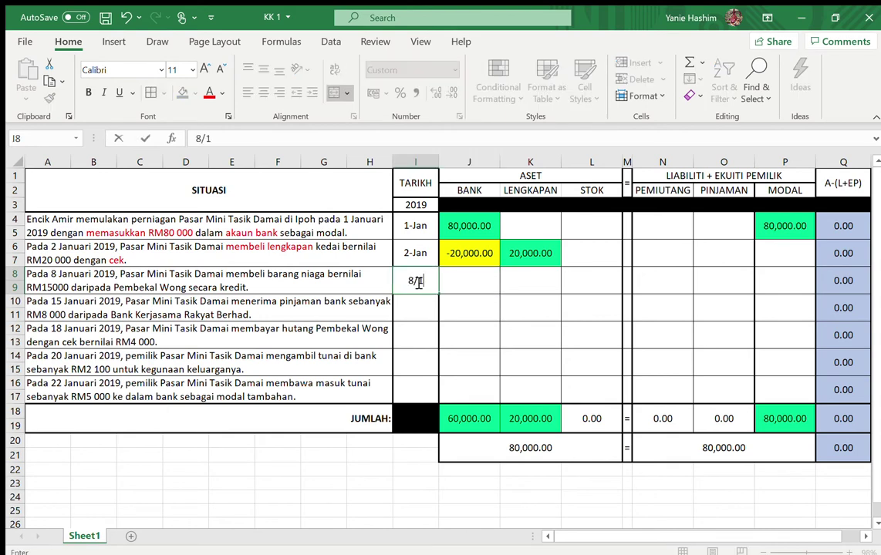
key("Return")
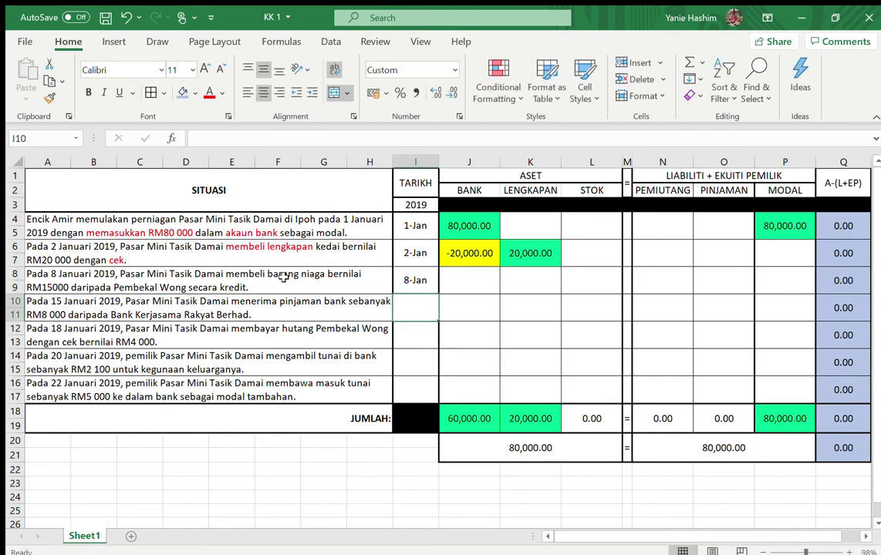
Color the words "membeli barang niaga" red in the third transaction's description (A8).
left_click(261, 274)
double_click(259, 276)
left_click_drag(228, 275, 324, 281)
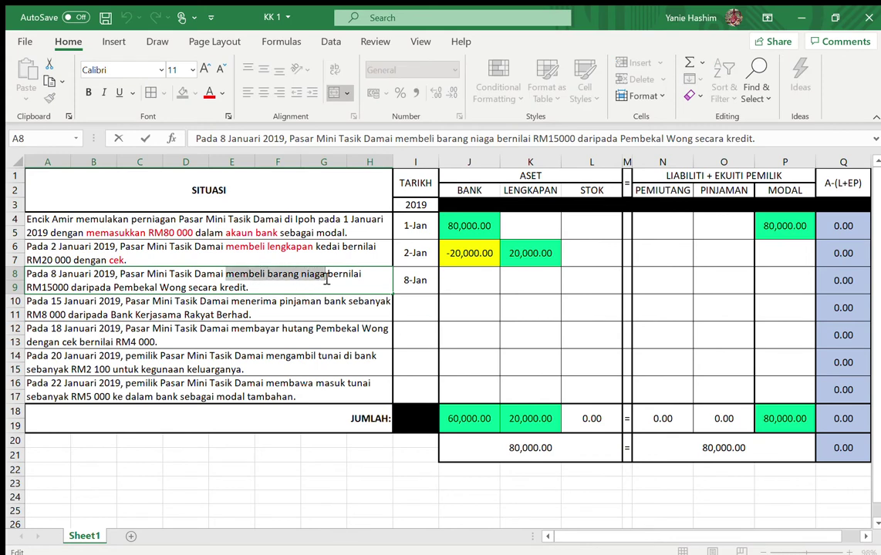
left_click(209, 92)
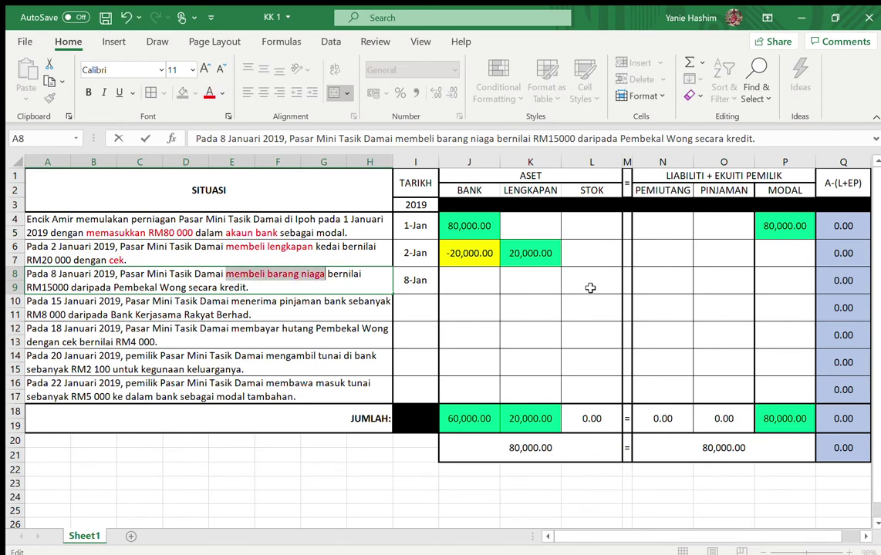
Enter 15000 under STOK for the third transaction (L8).
left_click(590, 287)
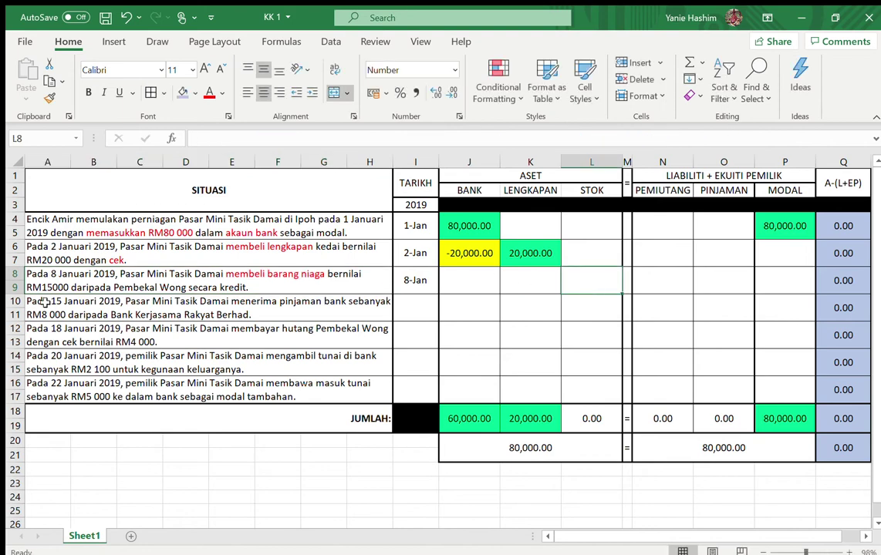
type("15,000")
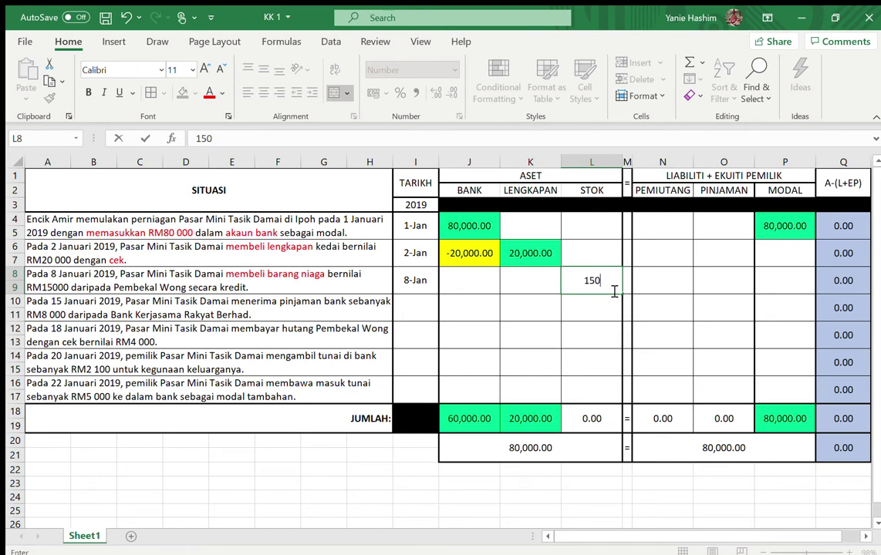
key("Return")
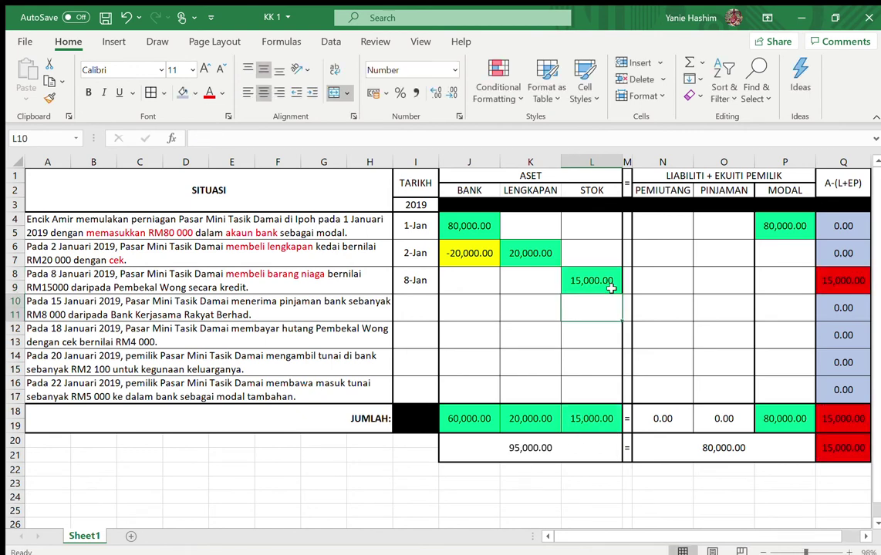
Color the words "secara kredit" red in the third transaction's description (A8).
left_click(205, 290)
double_click(190, 287)
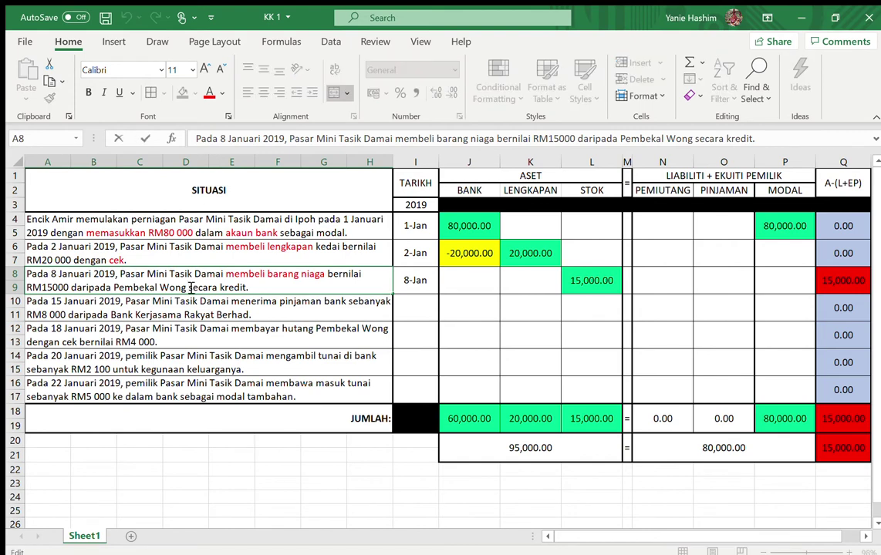
left_click_drag(191, 288, 248, 292)
left_click(207, 92)
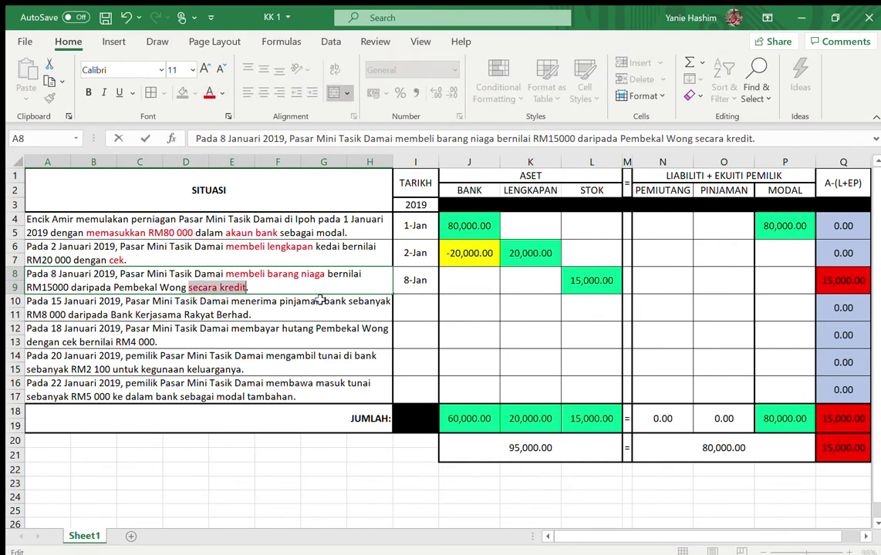
key("Return")
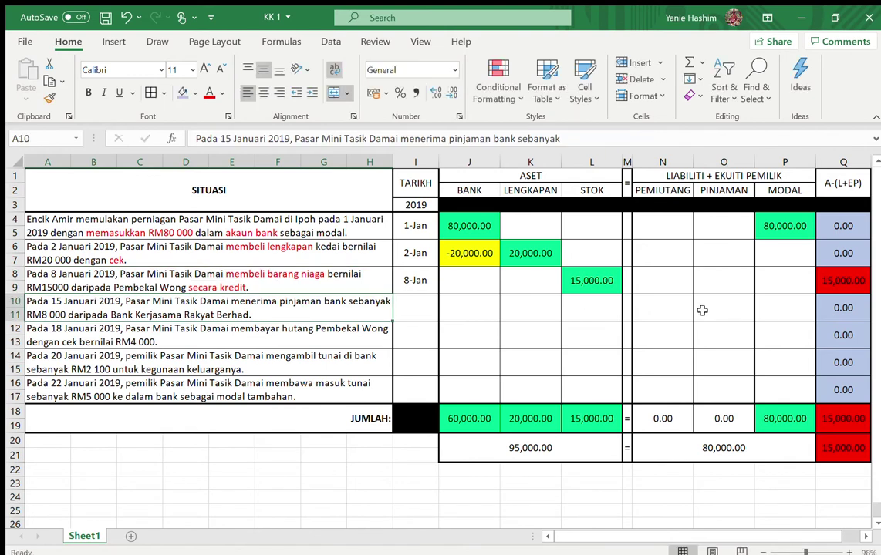
Enter 15000 under PEMIUTANG for the third transaction (N8).
left_click(662, 286)
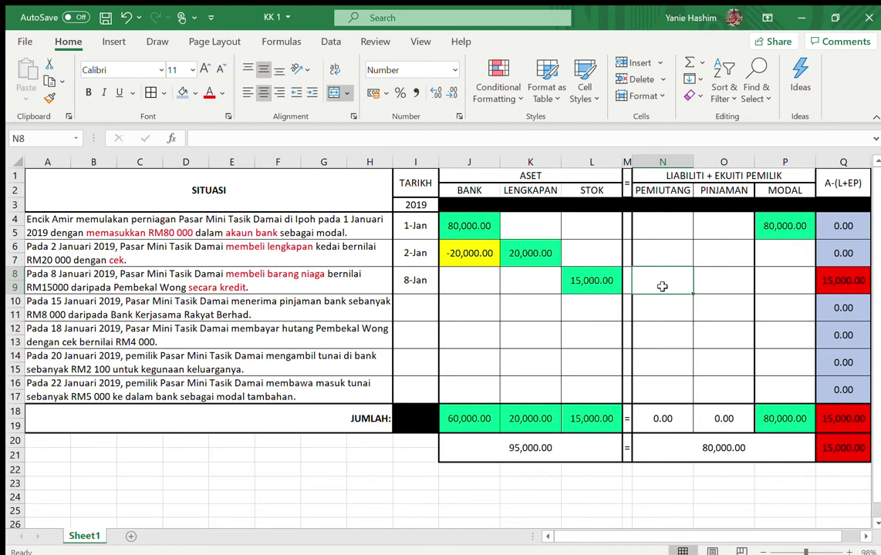
type("15000")
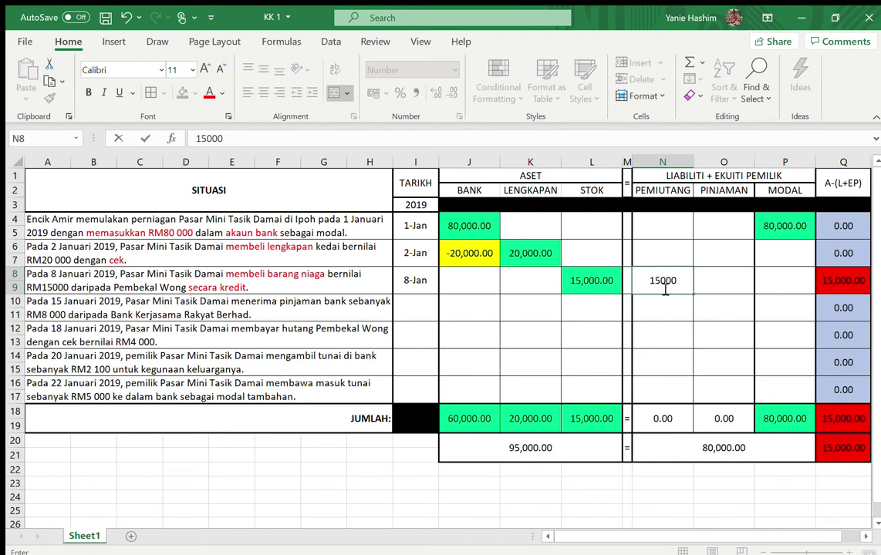
key("Return")
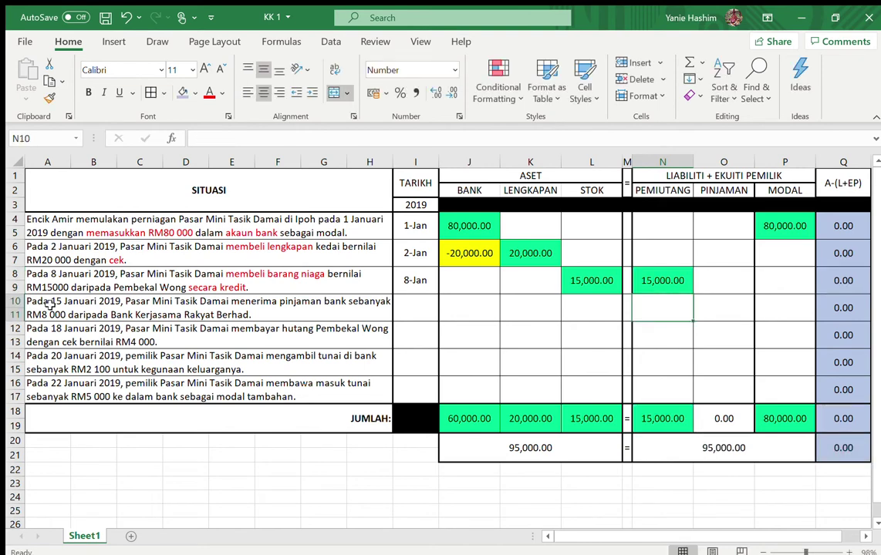
Enter the date 15/1 in the TARIKH column for the fourth transaction (I10).
left_click(426, 309)
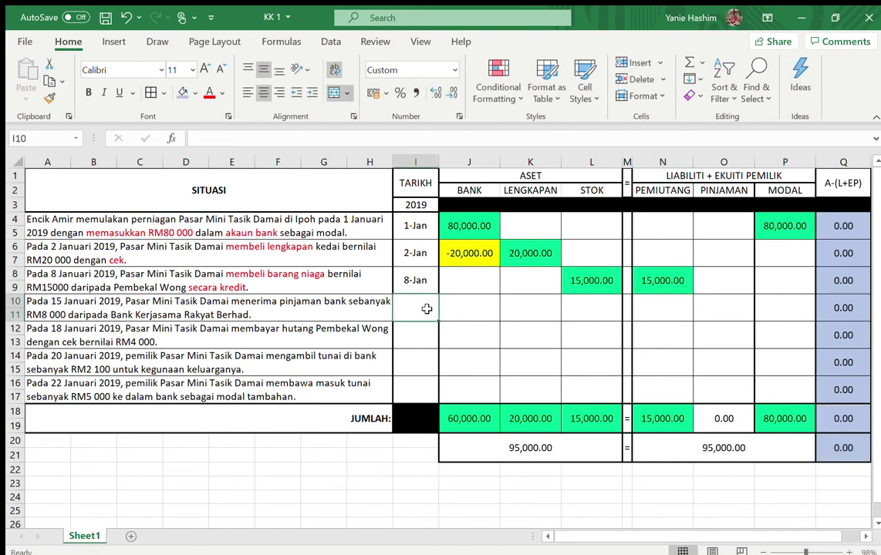
type("15/1")
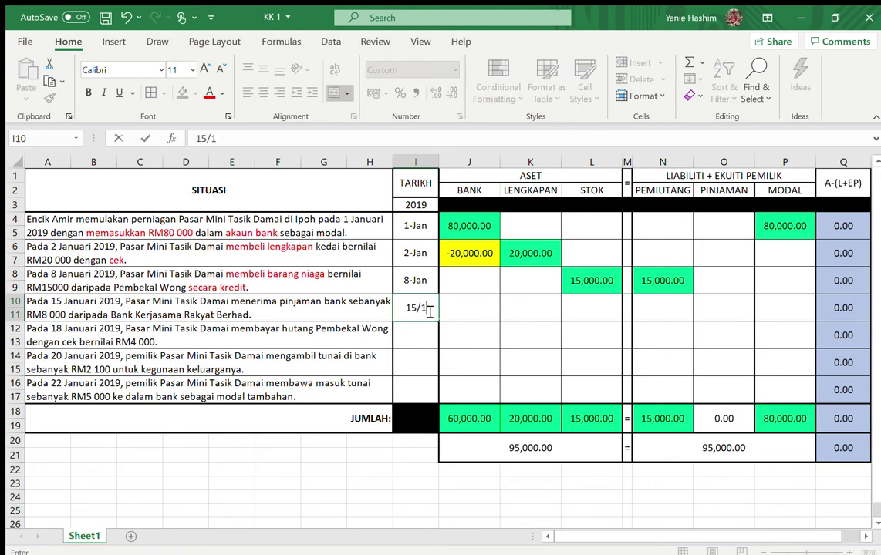
key("Return")
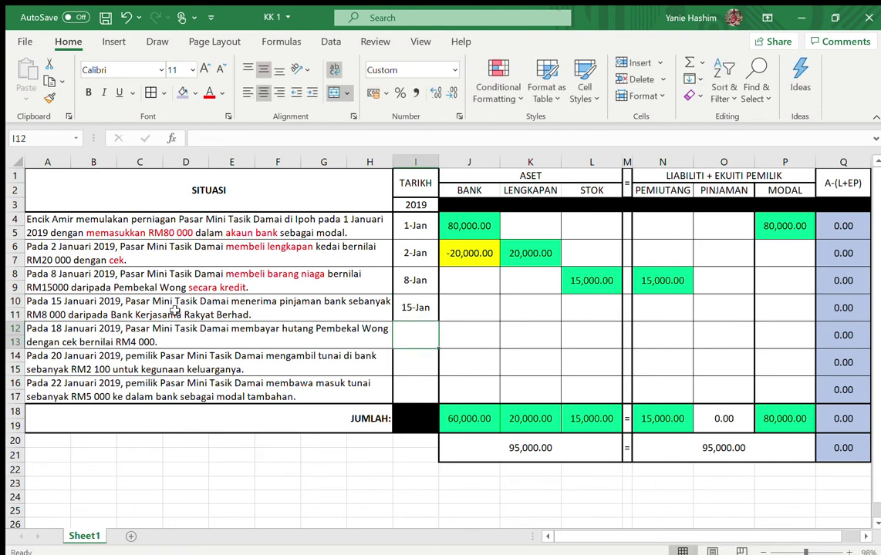
Color the words "pinjaman bank" red in the fourth transaction's description (A10).
left_click(252, 305)
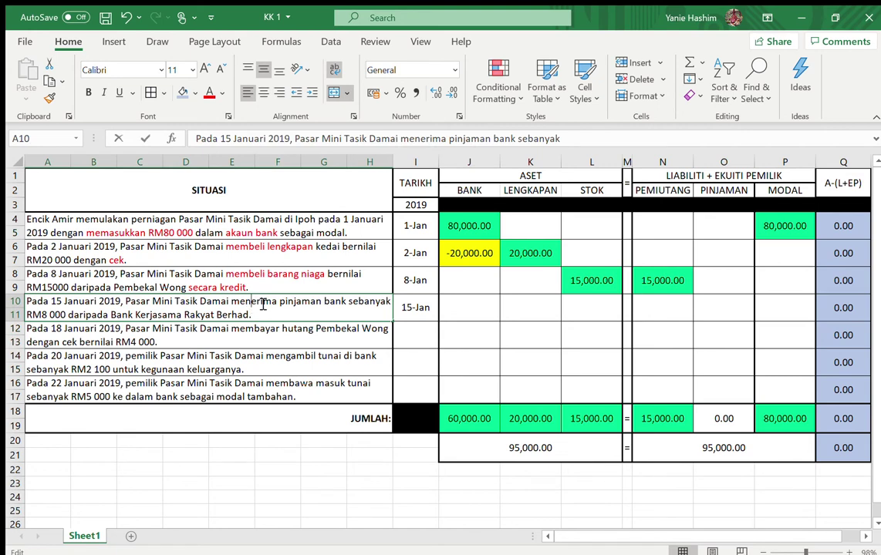
double_click(274, 301)
left_click_drag(280, 304, 342, 303)
left_click(207, 91)
Enter 8000 under PINJAMAN for the fourth transaction (O10).
left_click(722, 306)
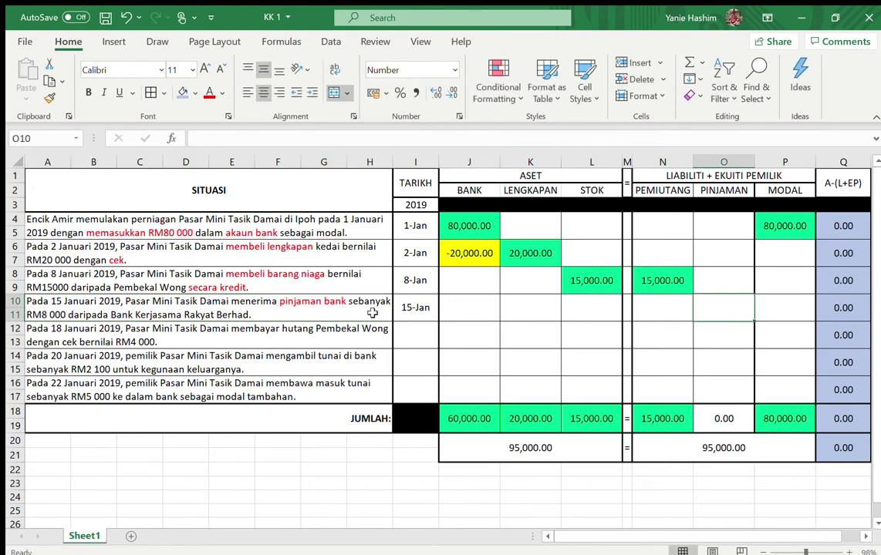
type("8000")
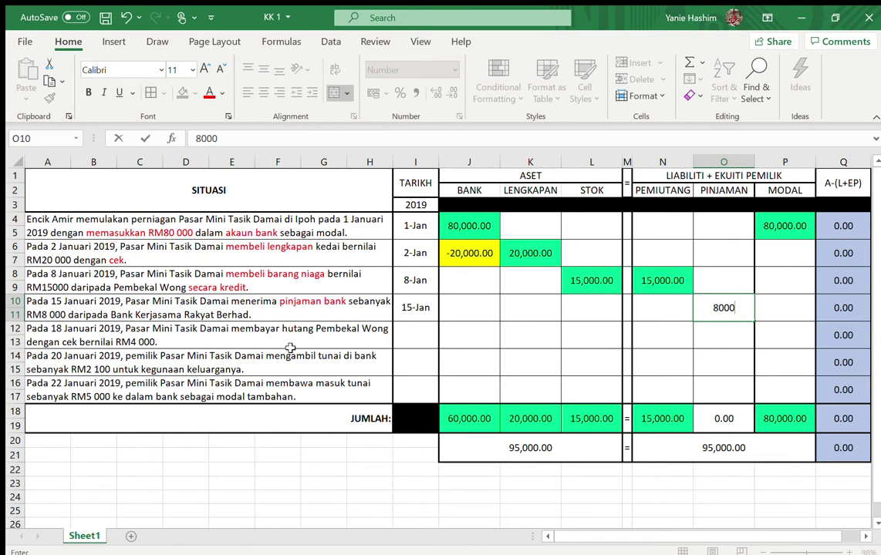
key("Return")
Enter 8000 under BANK for the fourth transaction (J10).
left_click(710, 307)
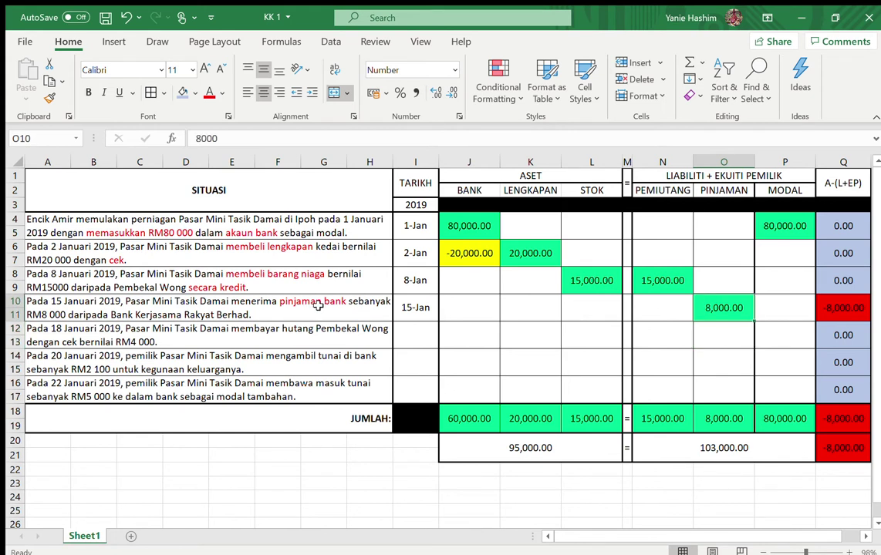
key("Left")
key("Left")
key("Left")
key("Left")
key("Left")
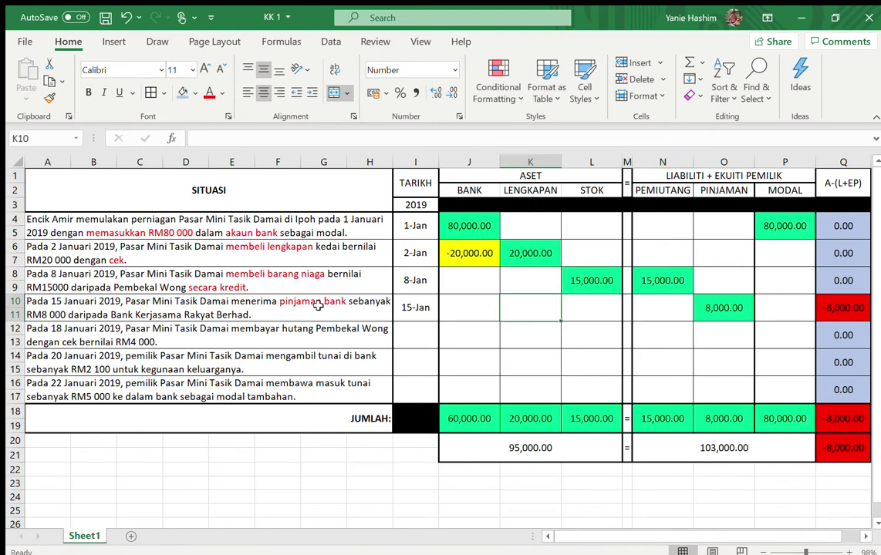
type("8000")
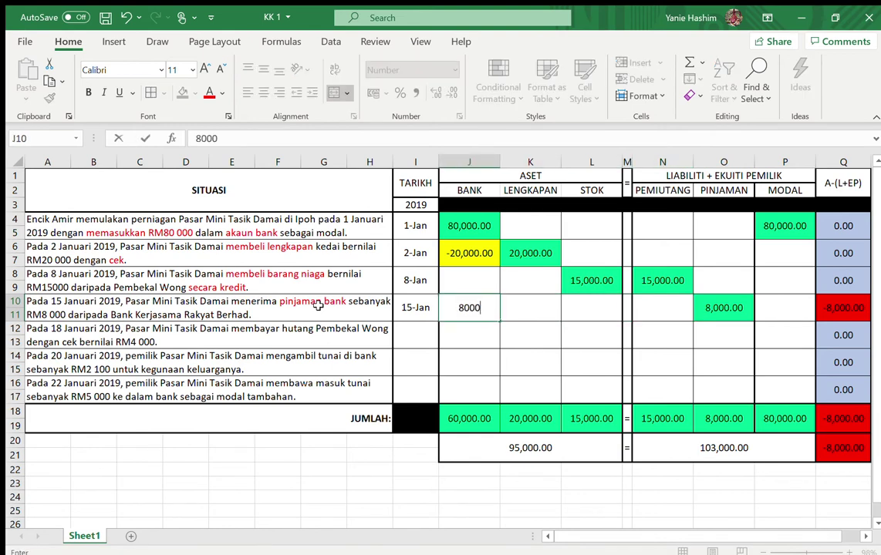
key("Return")
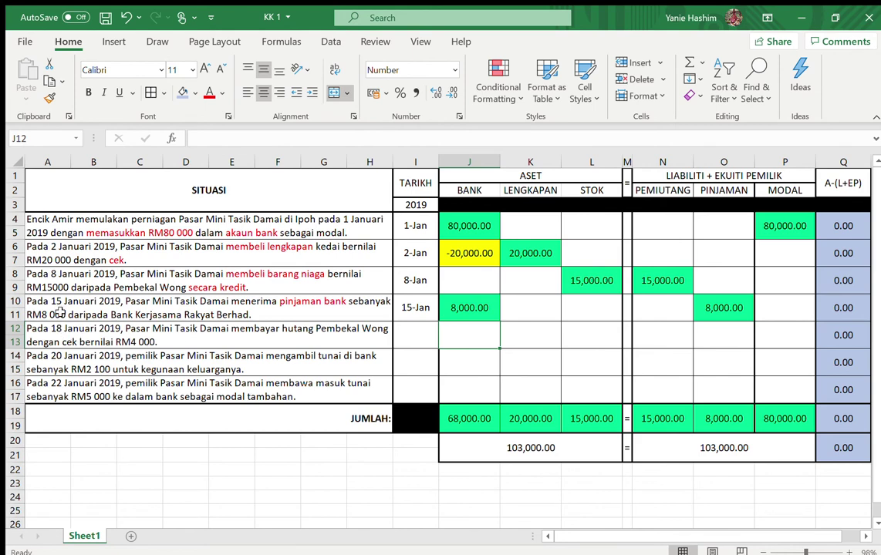
Enter the date 18/1 in the TARIKH column for the fifth transaction (I12).
left_click(408, 329)
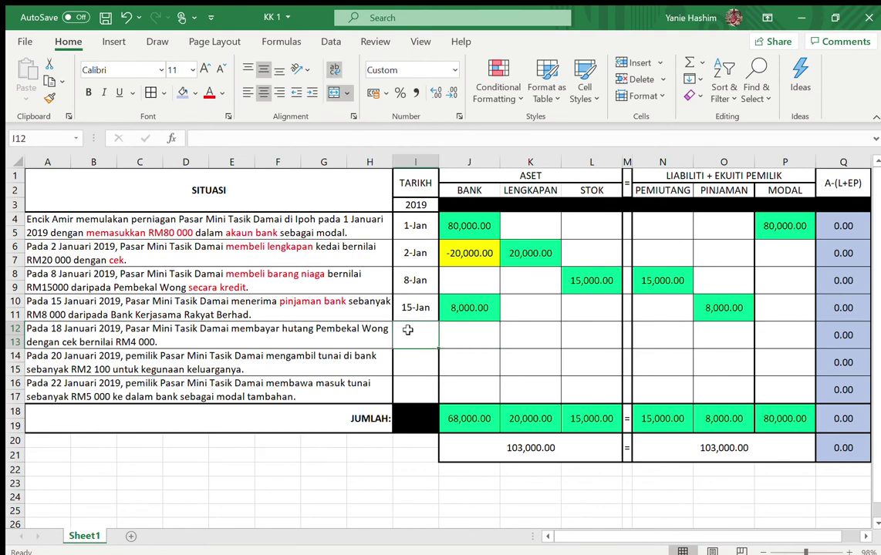
type("18/1")
key("Tab")
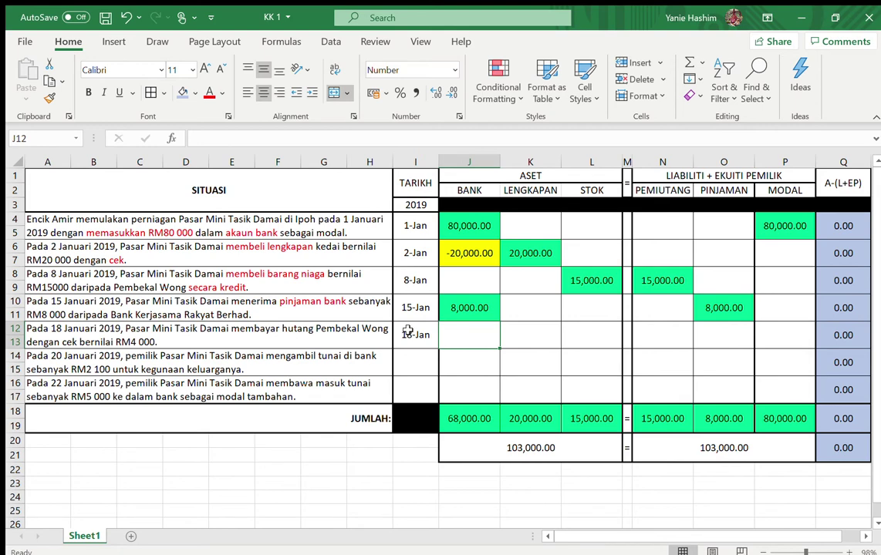
Color the words "membayar hutang" red in the fifth transaction's description (A12).
double_click(254, 333)
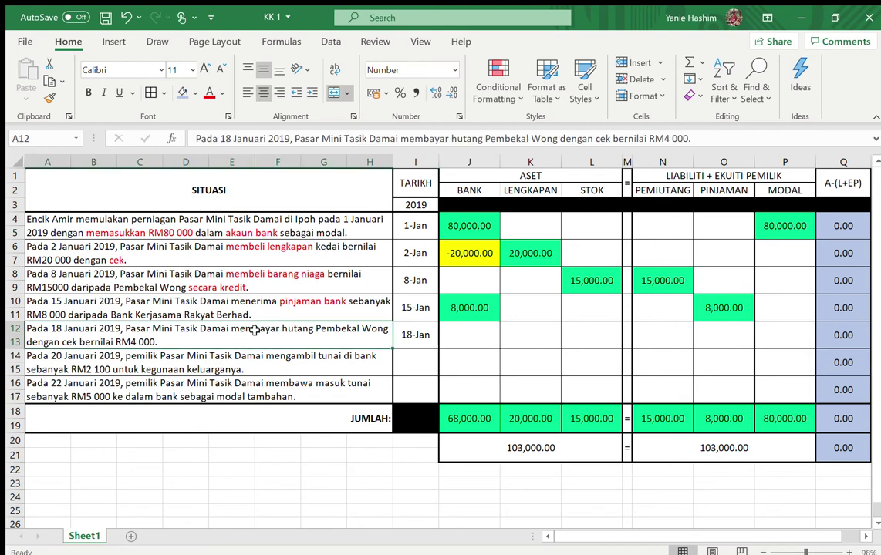
left_click_drag(232, 330, 315, 329)
left_click(208, 91)
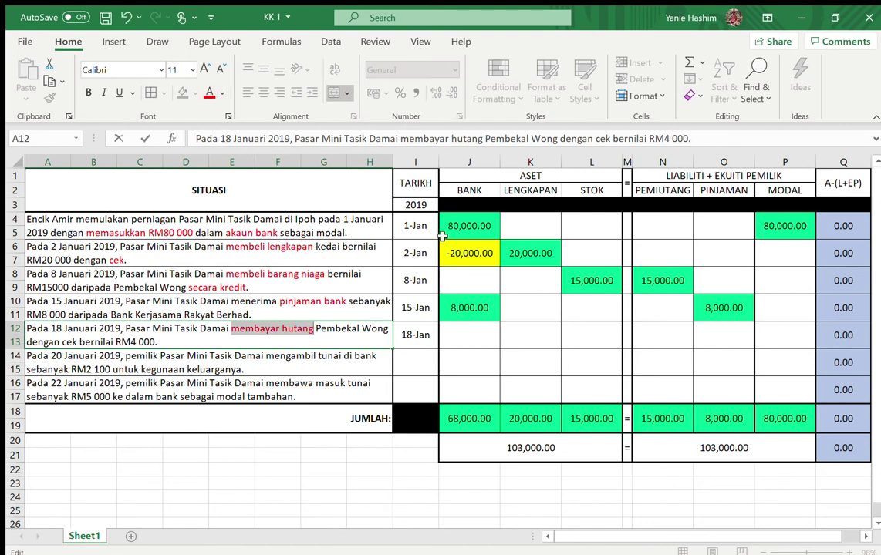
Enter -4000 under PEMIUTANG for the fifth transaction (N12).
left_click(652, 338)
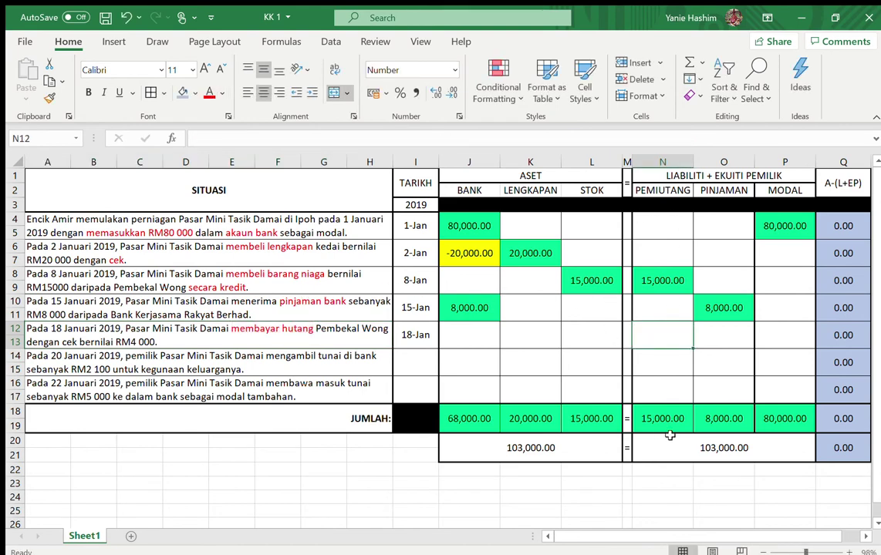
type("-")
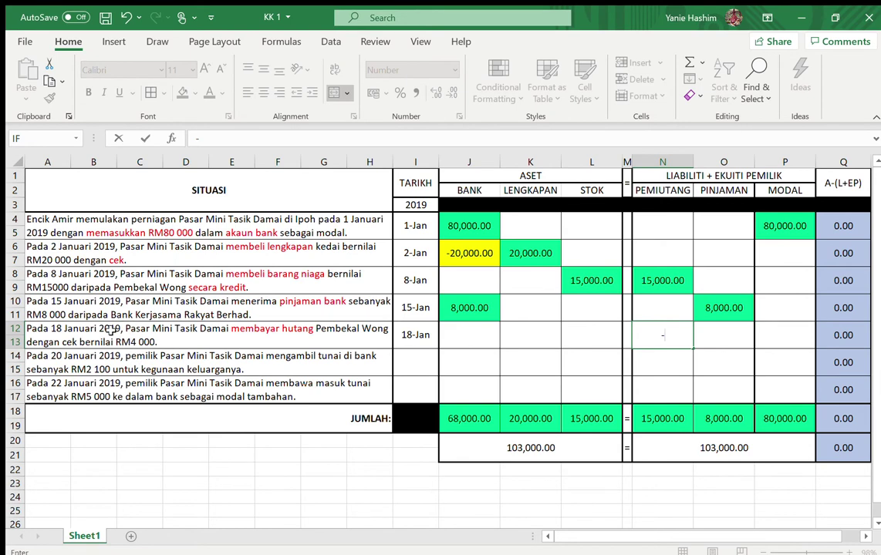
type("4000")
key("Return")
key("Left")
key("Left")
key("Left")
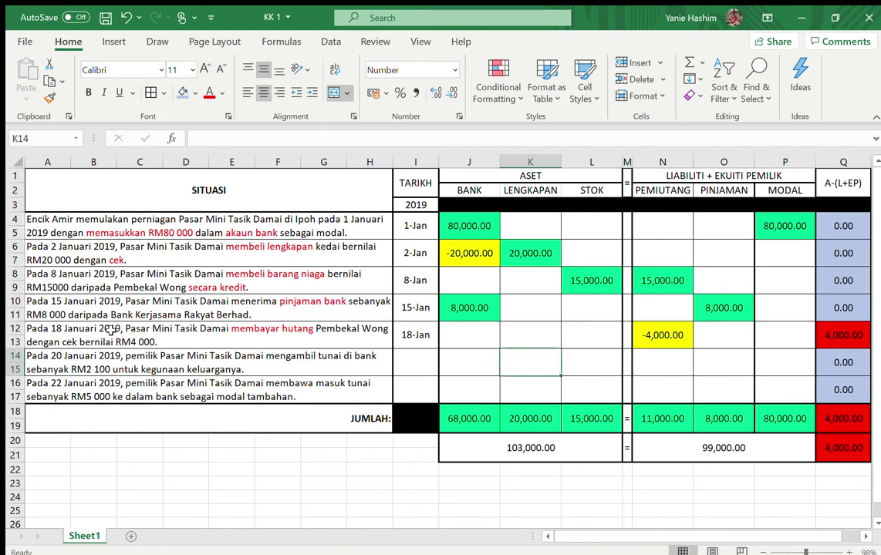
Color the words "dengan cek" red in the fifth transaction's description (A12).
double_click(93, 337)
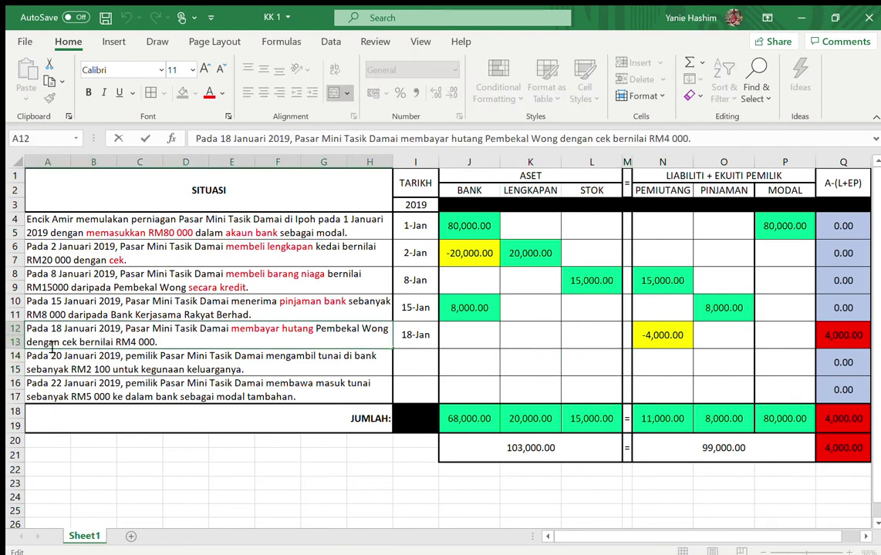
left_click_drag(27, 347, 81, 344)
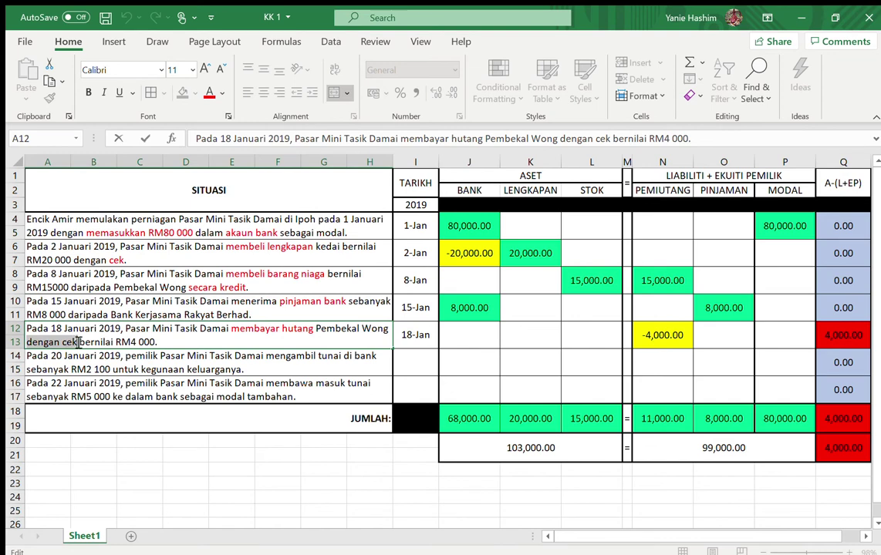
left_click(208, 92)
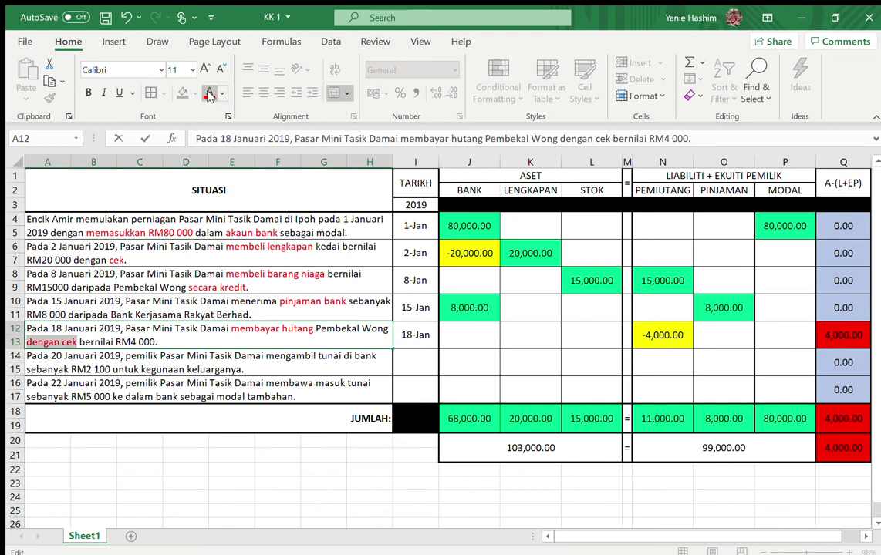
Enter -4,000 under BANK for the fifth transaction (J12).
left_click(466, 340)
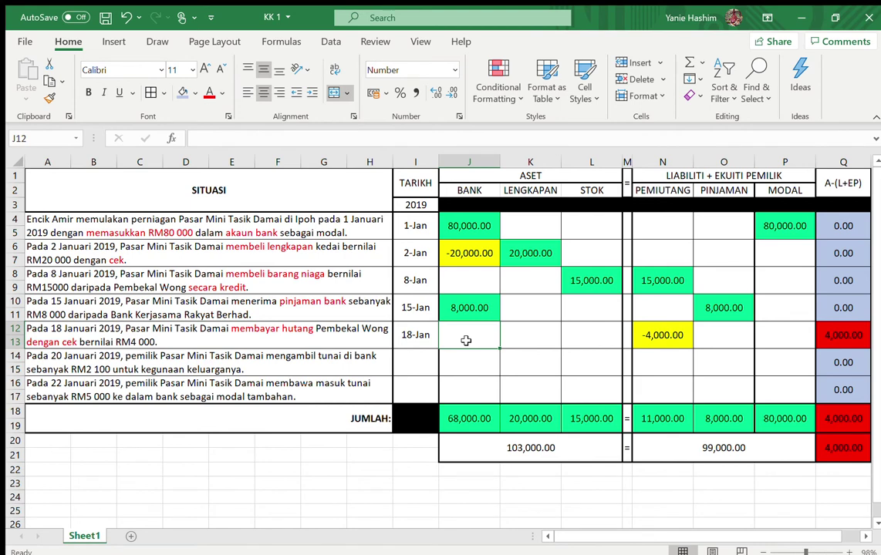
type("-")
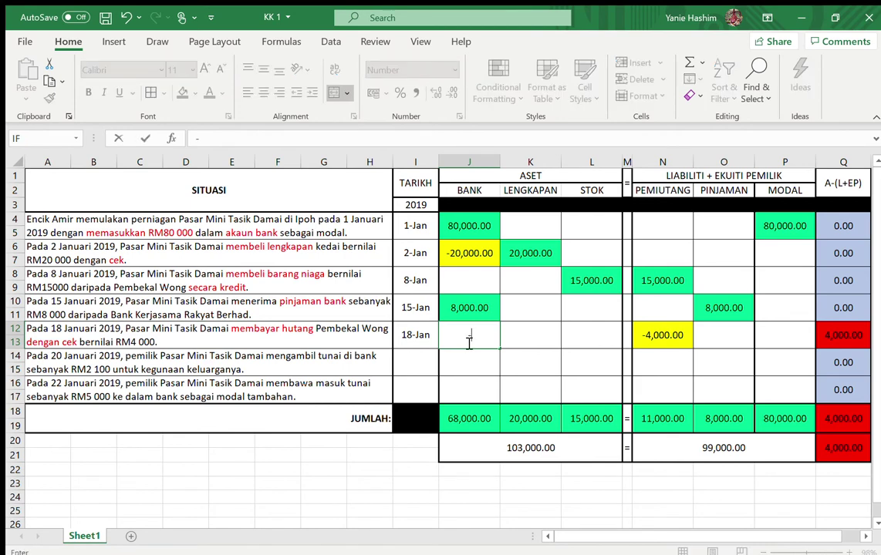
type("4,000")
key("Return")
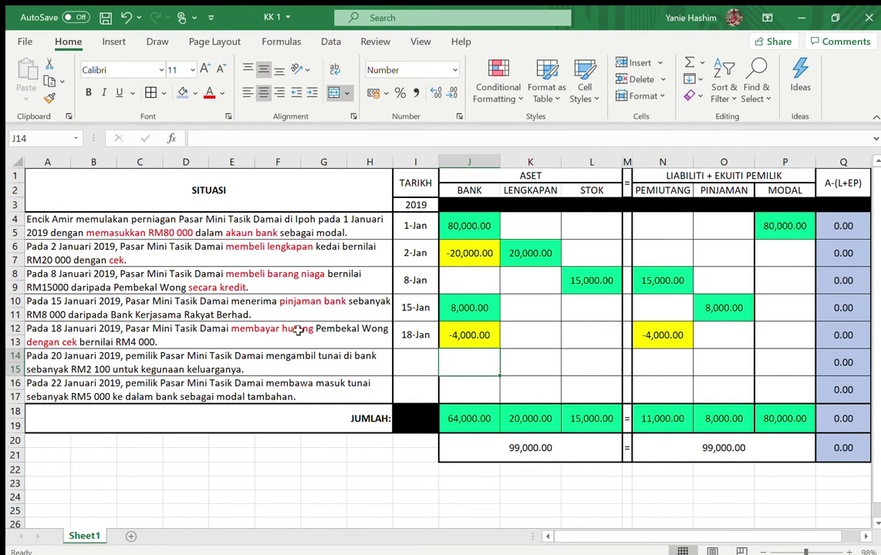
Enter the date 20/1 in the TARIKH column for the sixth transaction (I14).
key("Left")
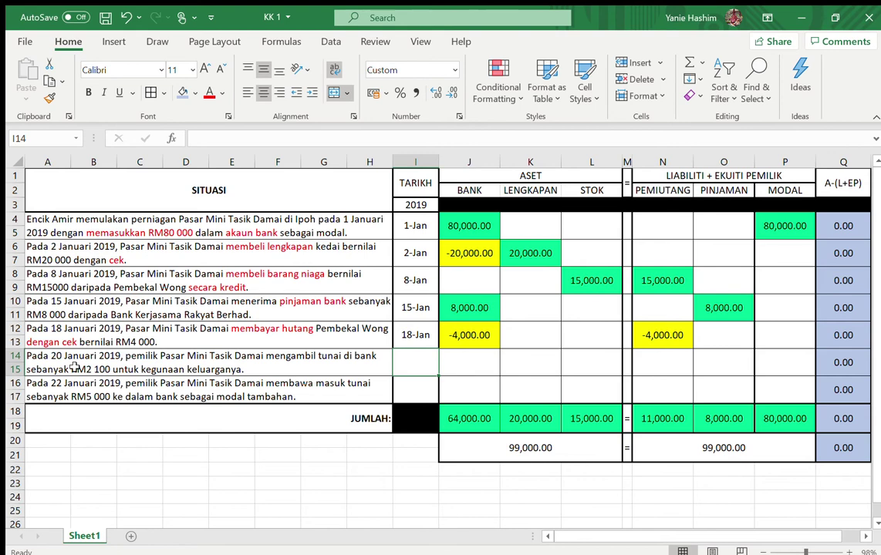
type("20/1")
key("Return")
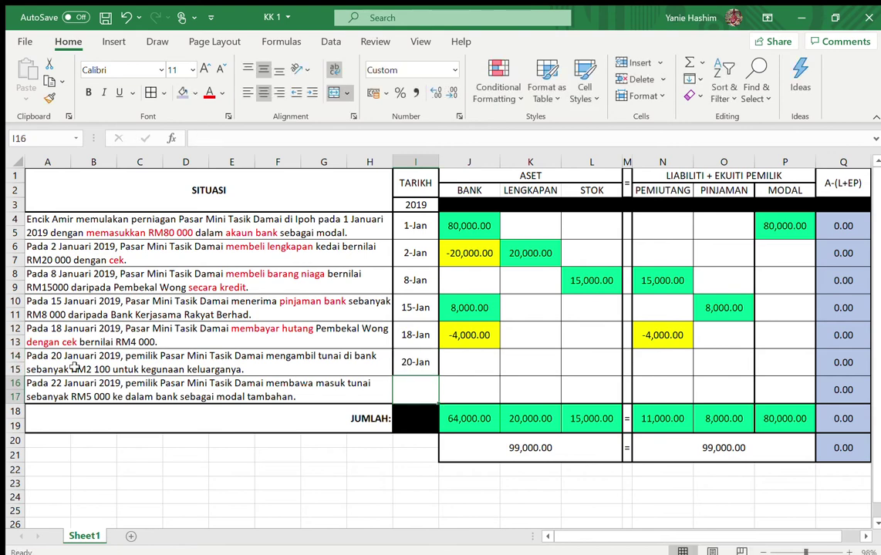
Color the words "mengambil tunai di bank" red in the sixth transaction's description (A14).
left_click(283, 359)
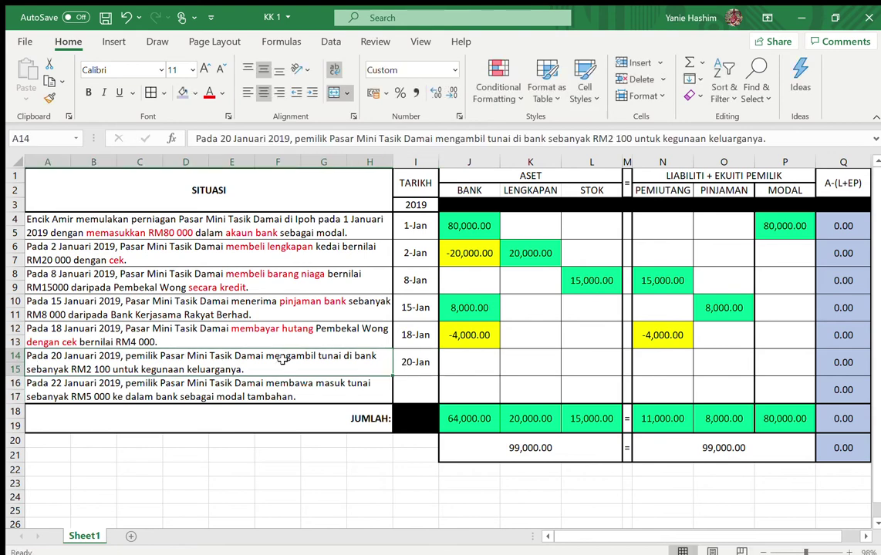
double_click(283, 360)
left_click_drag(266, 359, 377, 356)
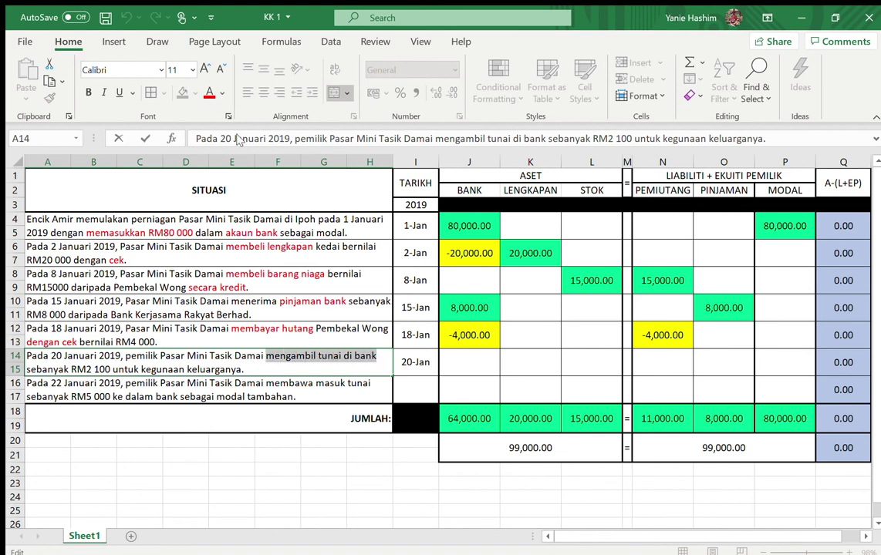
left_click(209, 92)
Enter -2100 under BANK for the sixth transaction (J14).
left_click(471, 356)
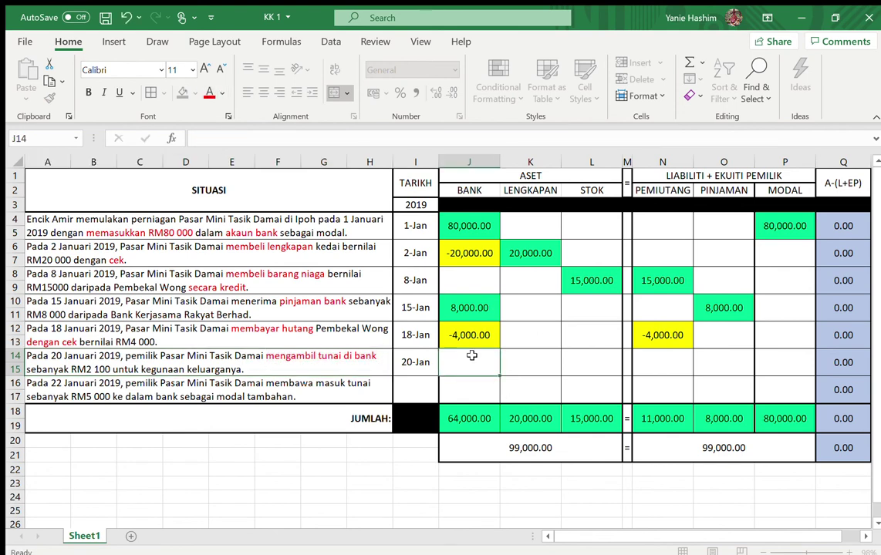
type("-")
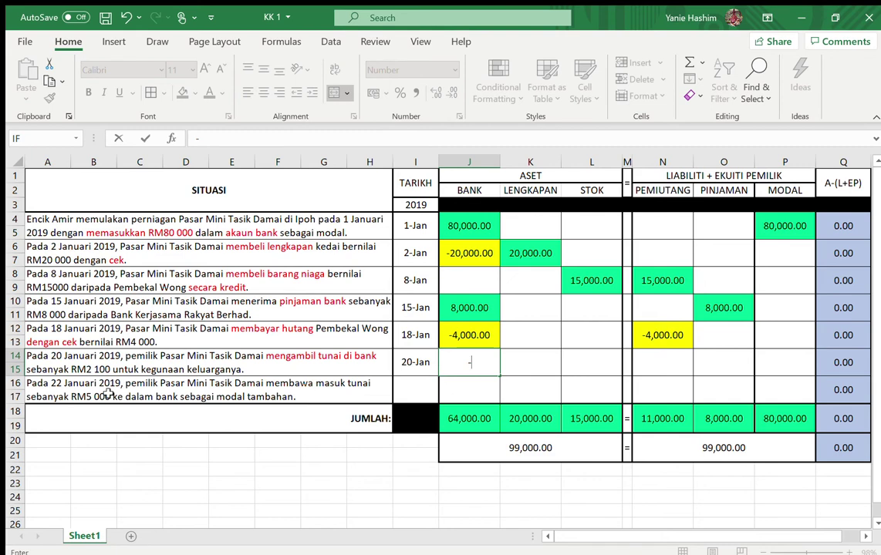
type("2100")
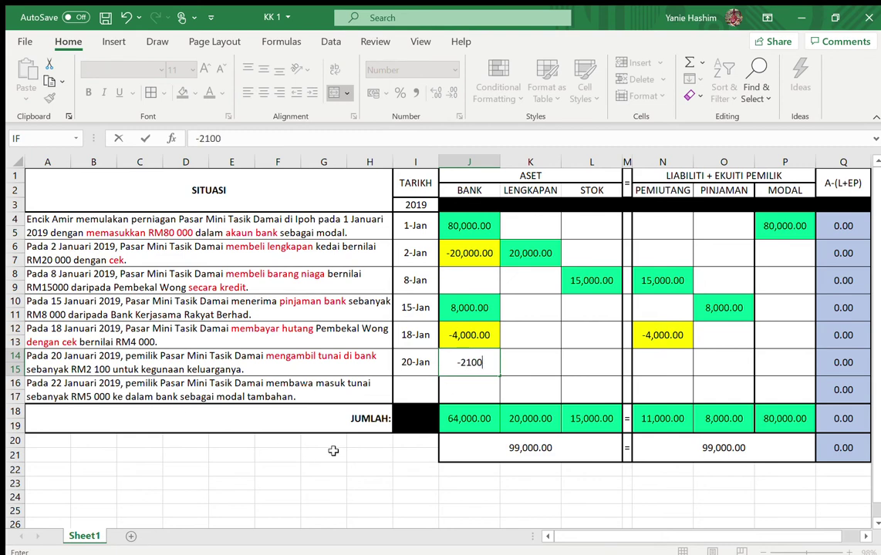
key("Tab")
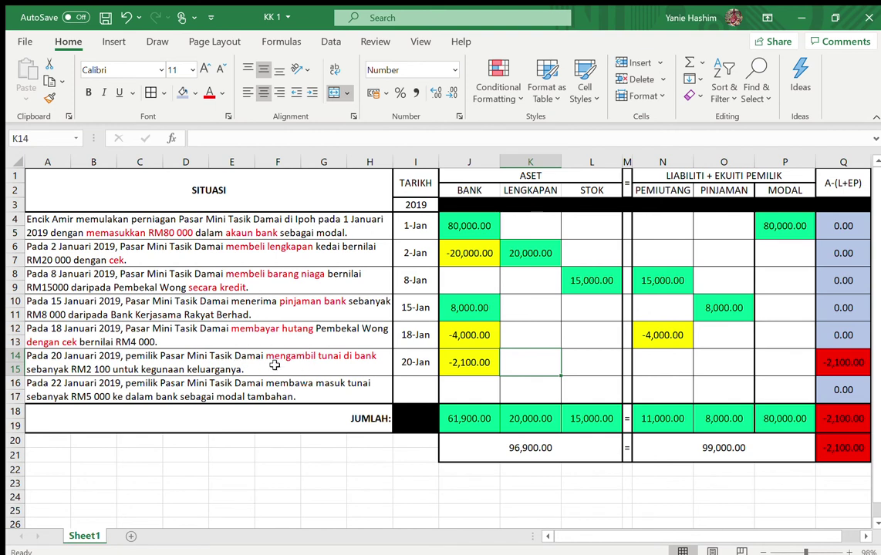
Enter -2100 under MODAL for the sixth transaction (P14).
left_click(775, 361)
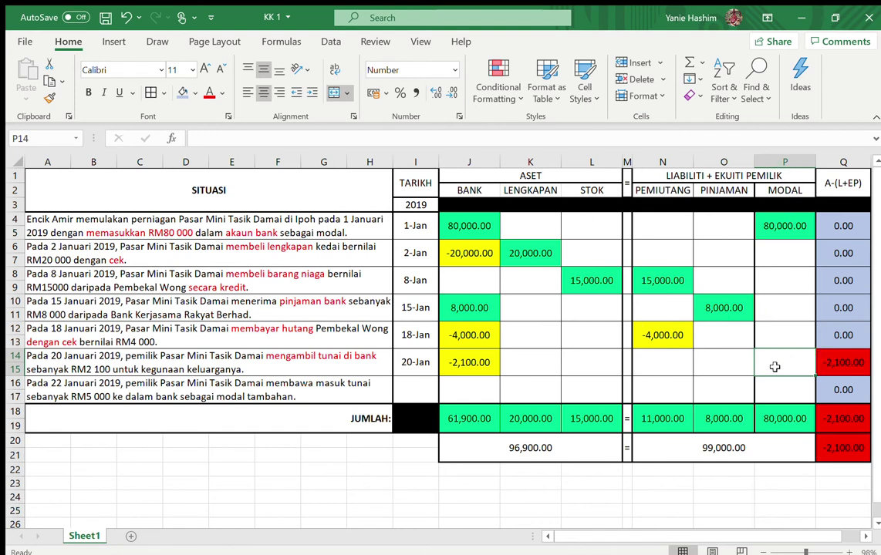
type("-21000")
key("BackSpace")
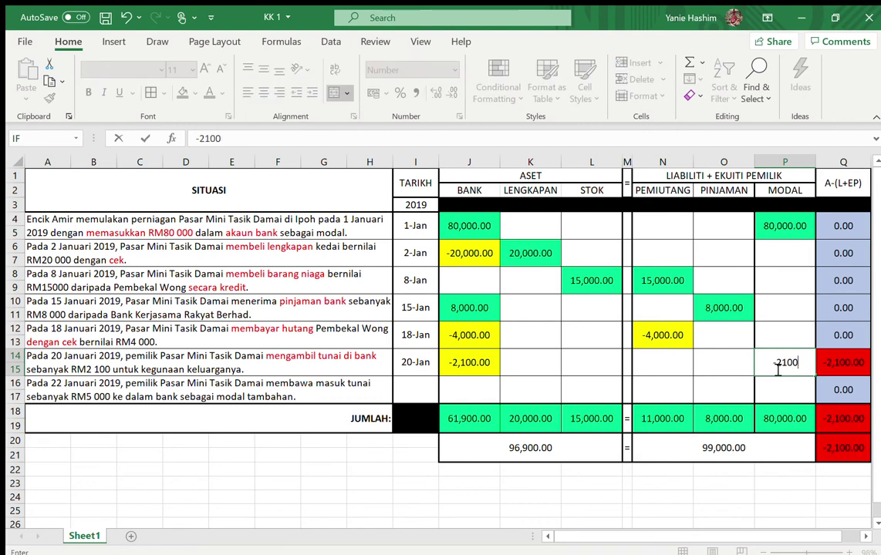
key("Return")
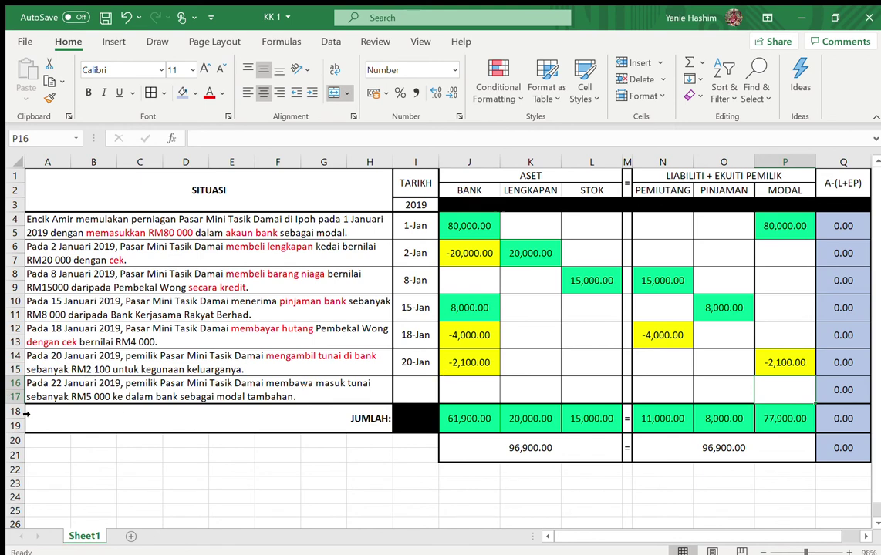
Enter the date 22/1 in the TARIKH column for the seventh transaction (I16).
left_click(407, 382)
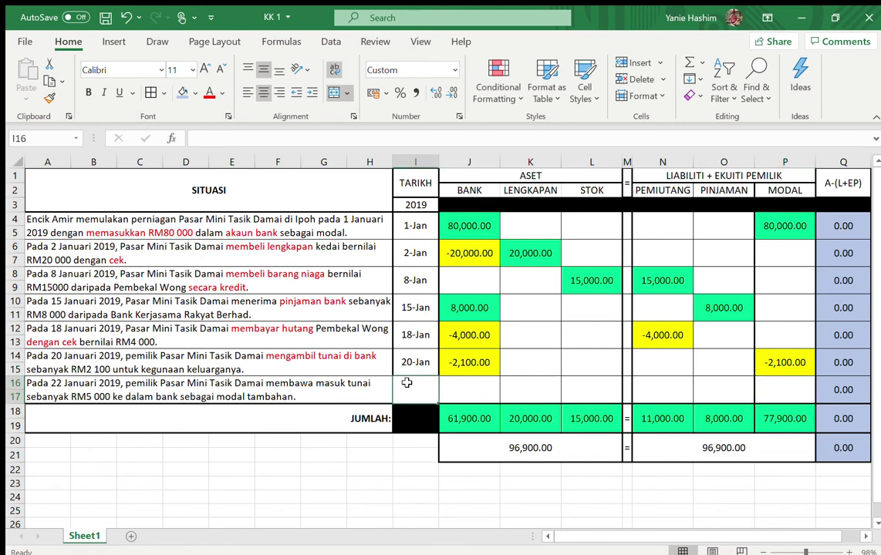
type("22/1")
key("Return")
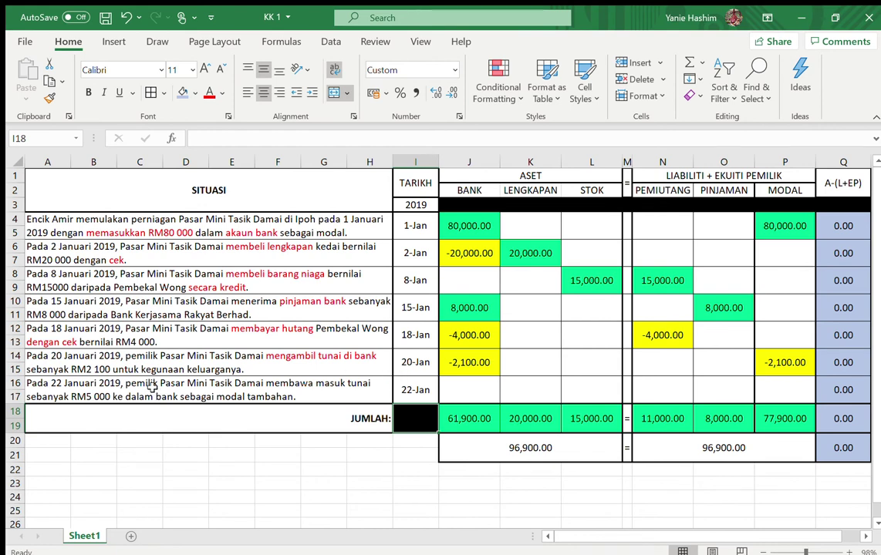
Color the words "membawa masuk tunai" red in the seventh transaction's description (A16).
left_click(283, 384)
double_click(283, 385)
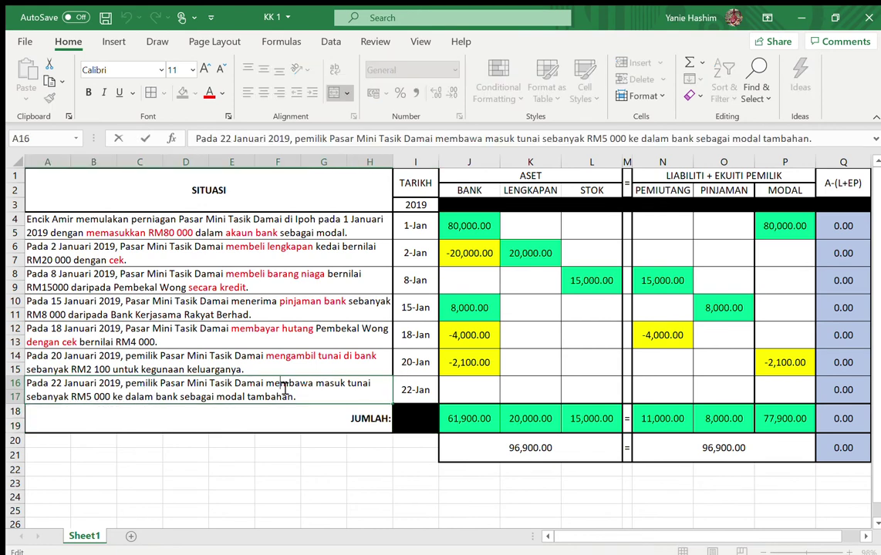
left_click_drag(267, 386, 376, 378)
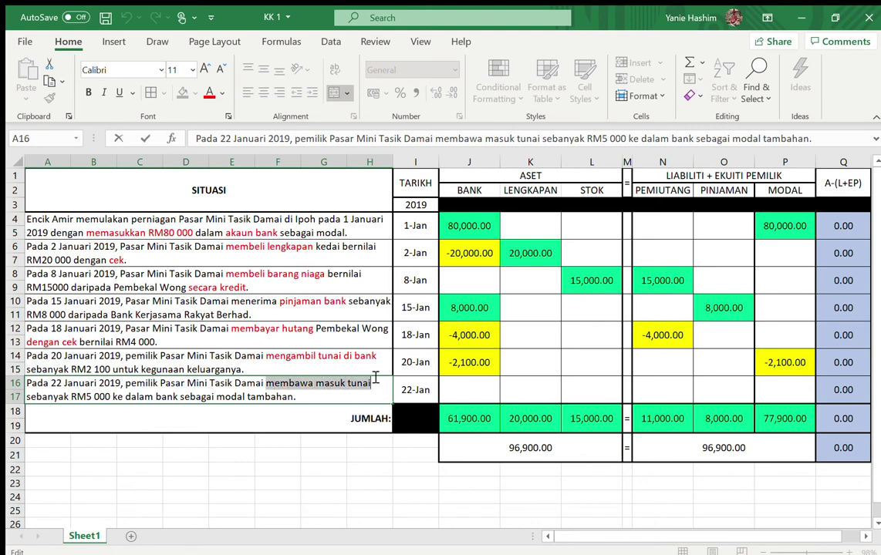
left_click(209, 93)
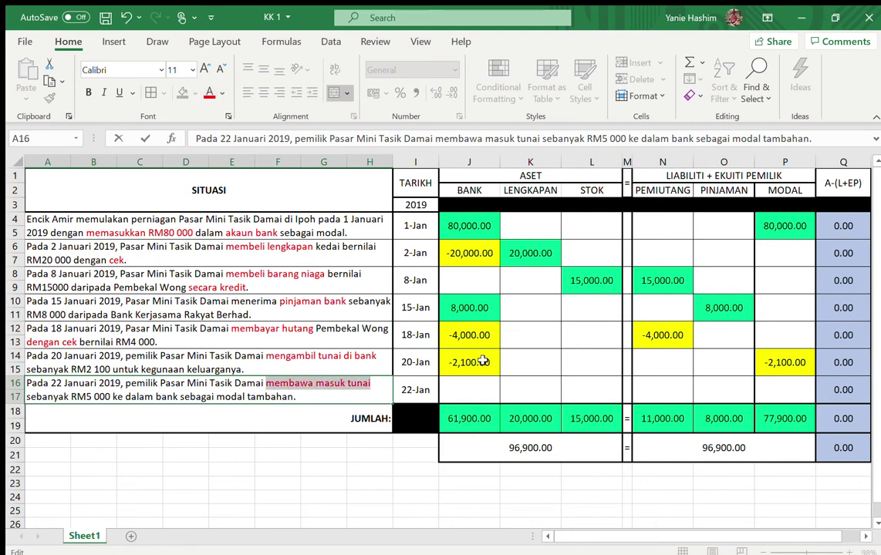
left_click(461, 390)
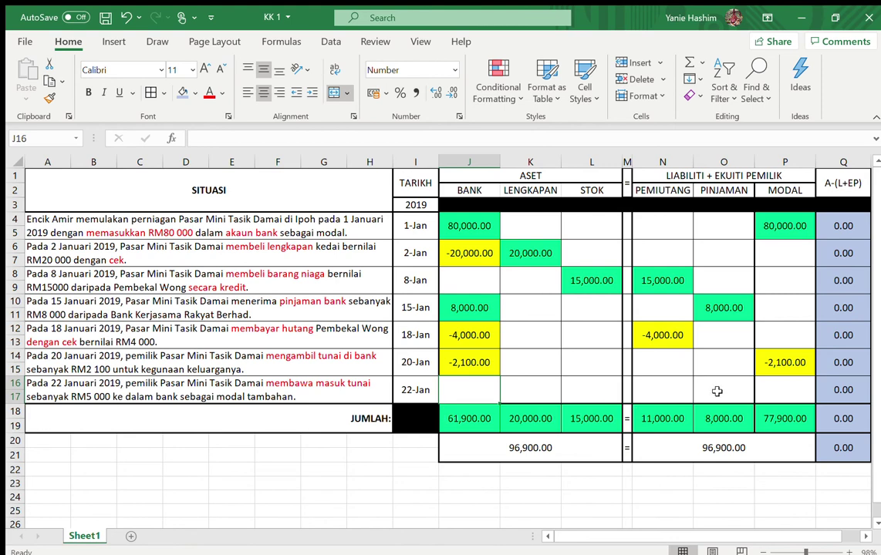
Enter 5000 under MODAL for the seventh transaction (P16).
left_click(775, 391)
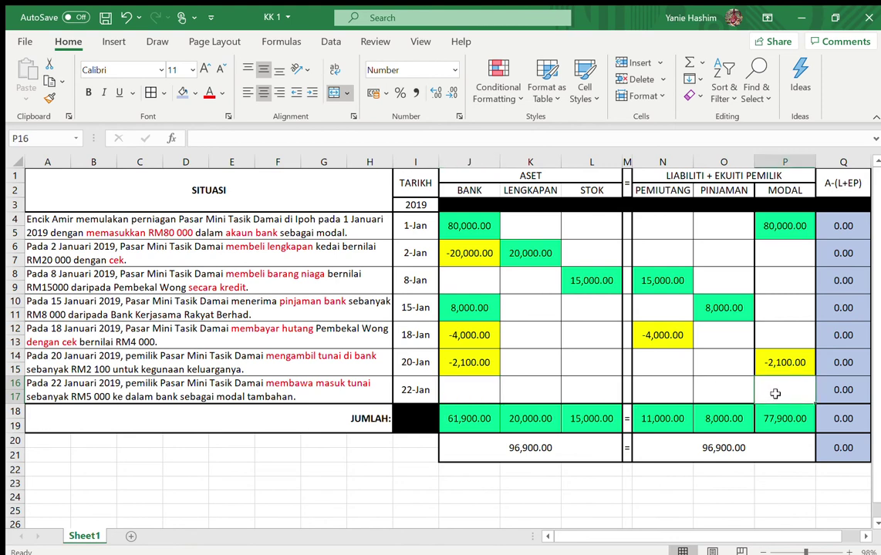
type("50000")
key("BackSpace")
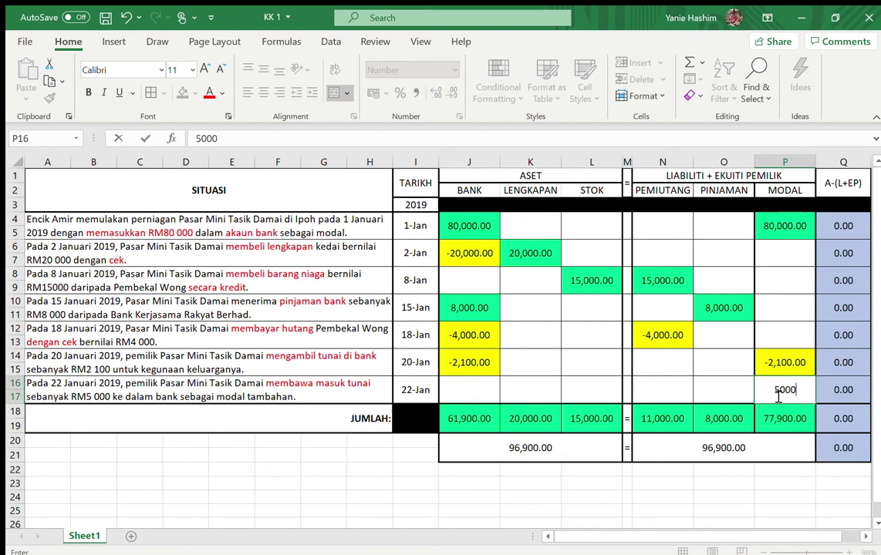
key("Left")
key("Left")
key("Left")
key("Left")
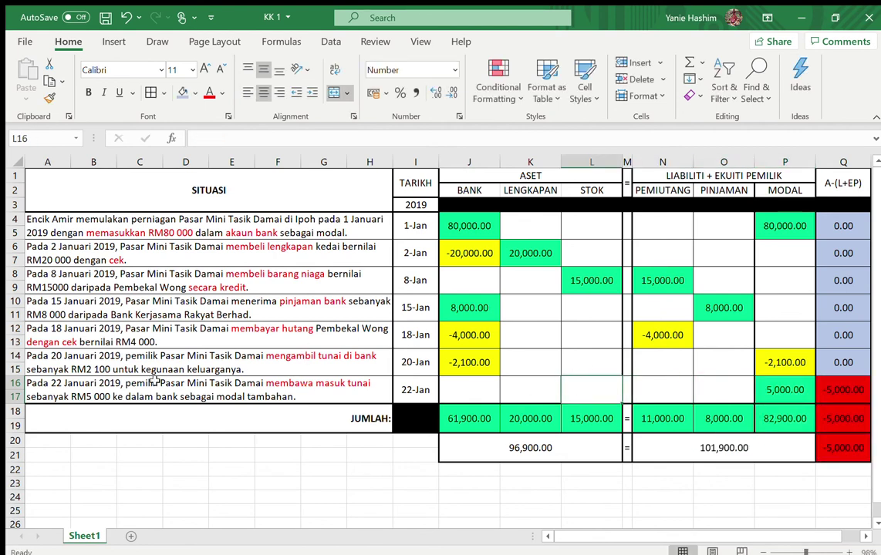
Enter 5,000 under BANK for the seventh transaction (J16).
left_click(471, 383)
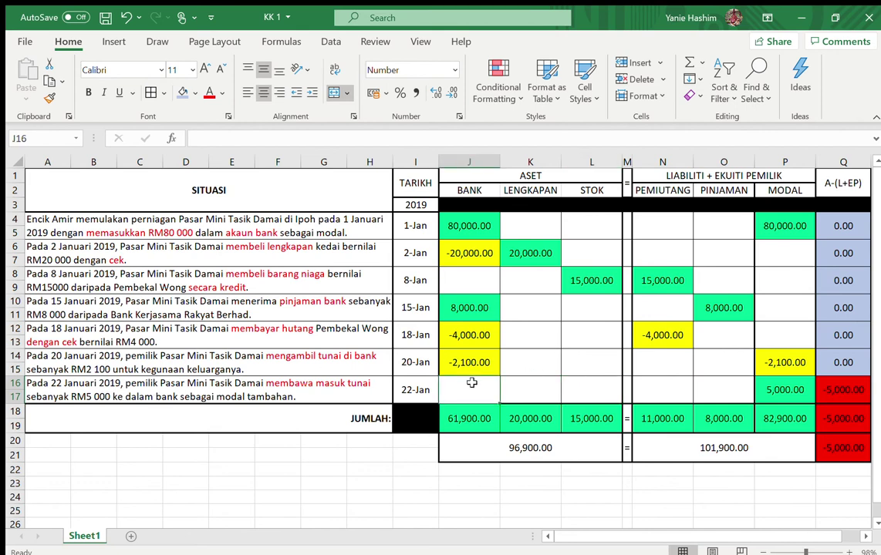
type("5,00")
type("000")
key("Return")
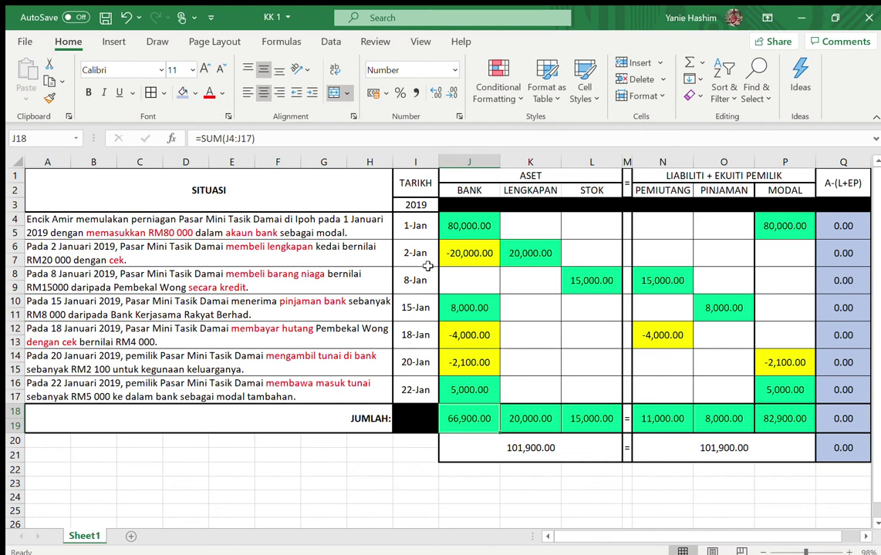
left_click(673, 409)
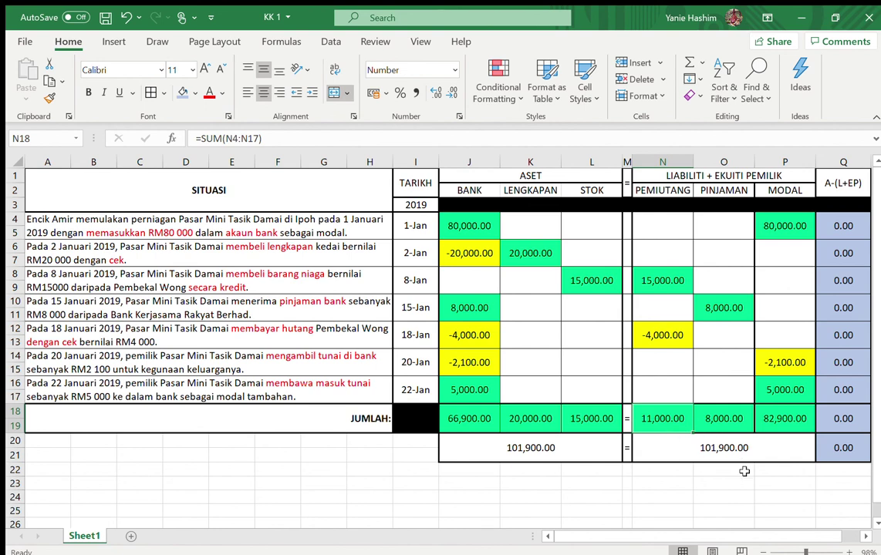
left_click(523, 175)
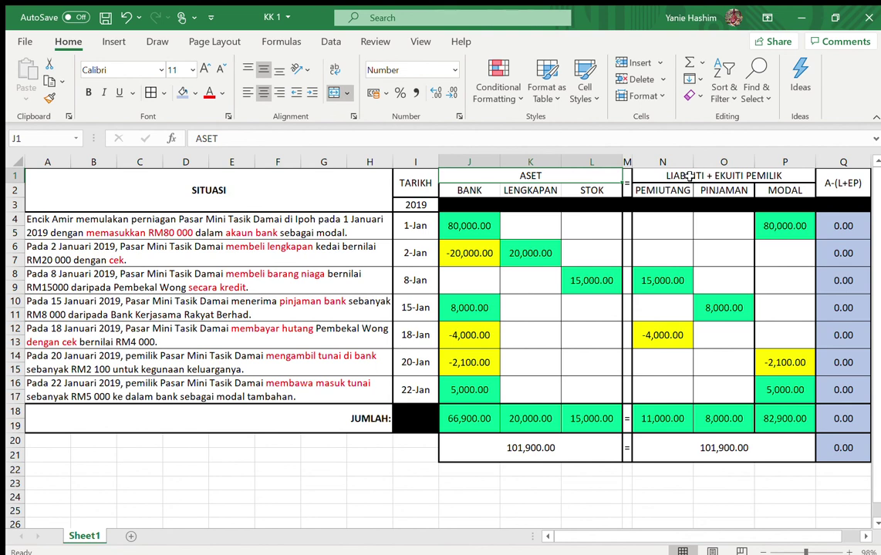